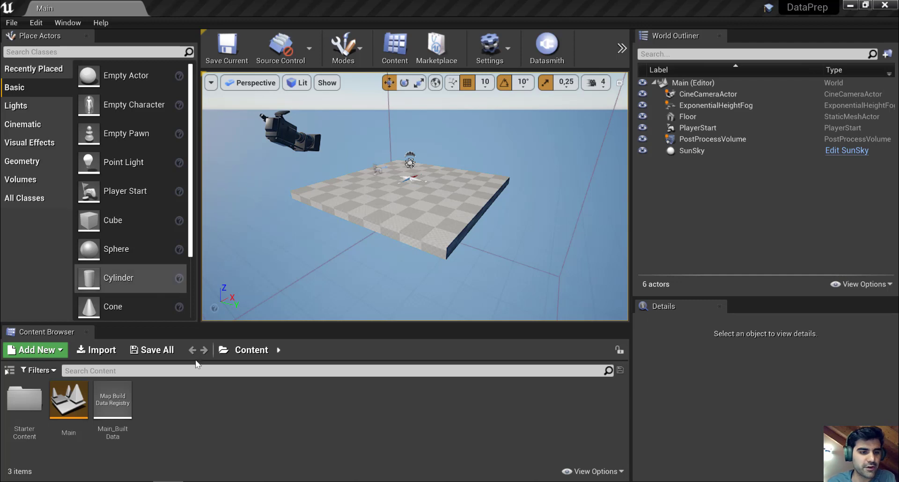
Step: Create a folder named DataPrep in the project's Content folder
{"action": "right_click", "coordinate": [216, 422]}
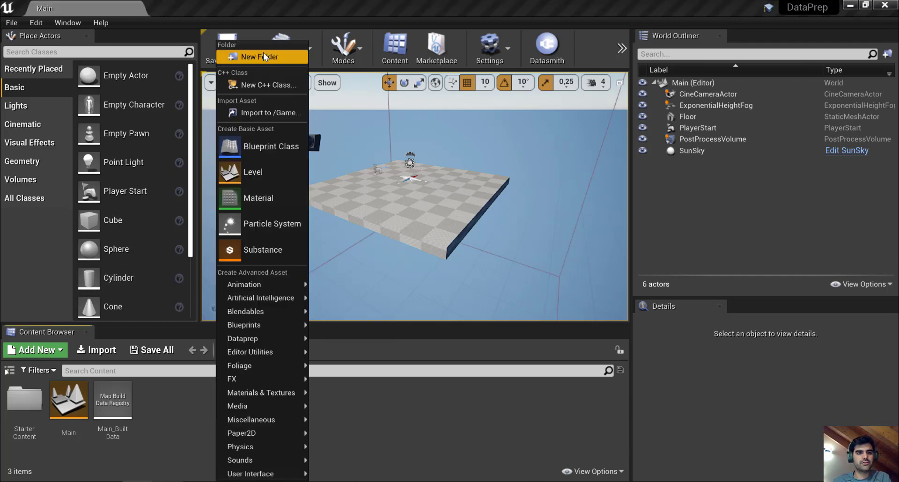
{"action": "left_click", "coordinate": [282, 58]}
{"action": "type", "text": "Data"}
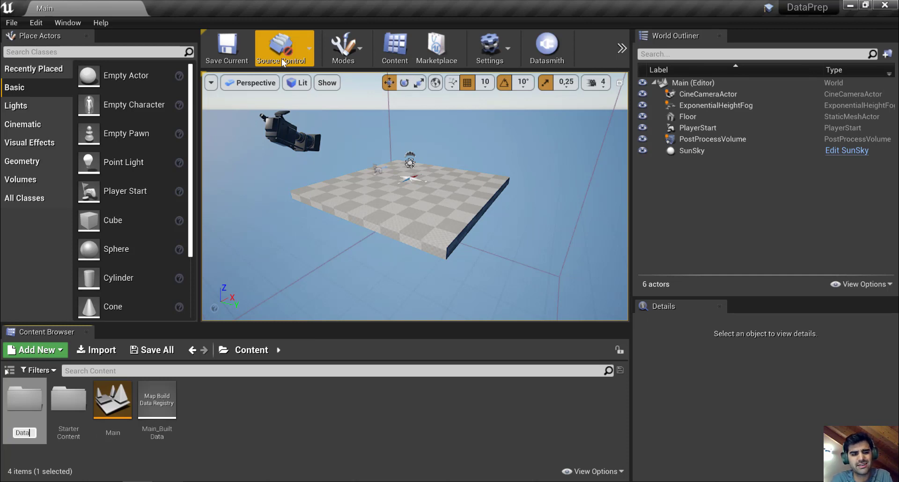
{"action": "type", "text": "Prep"}
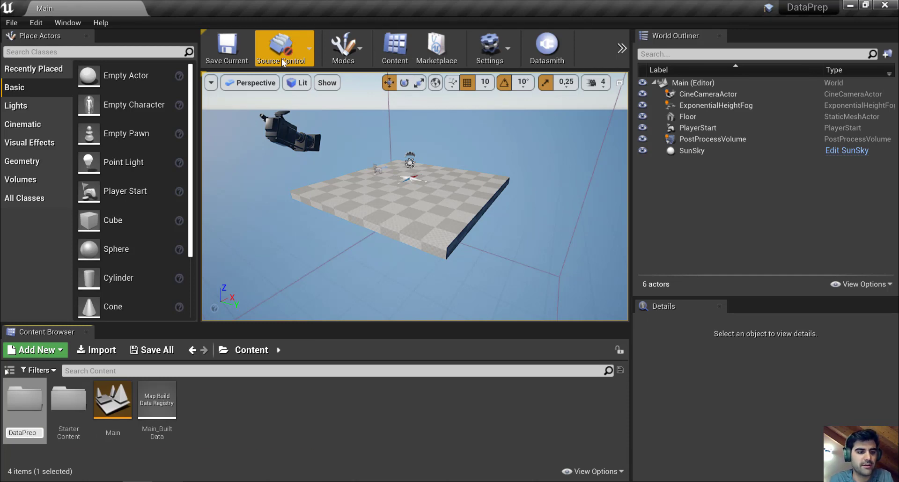
{"action": "key", "text": "Return"}
Step: Create a subfolder named SampleWheel inside the DataPrep folder
{"action": "double_click", "coordinate": [25, 403]}
{"action": "right_click", "coordinate": [206, 414]}
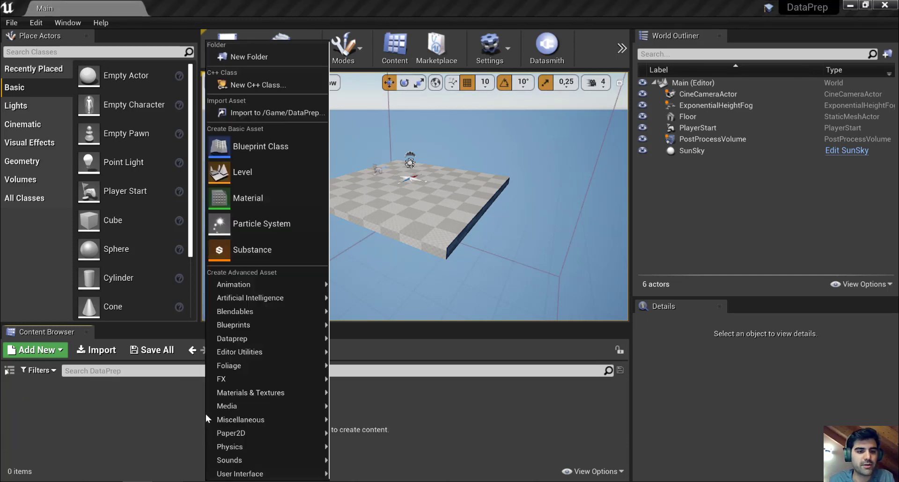
{"action": "left_click", "coordinate": [282, 60]}
{"action": "key", "text": "BackSpace"}
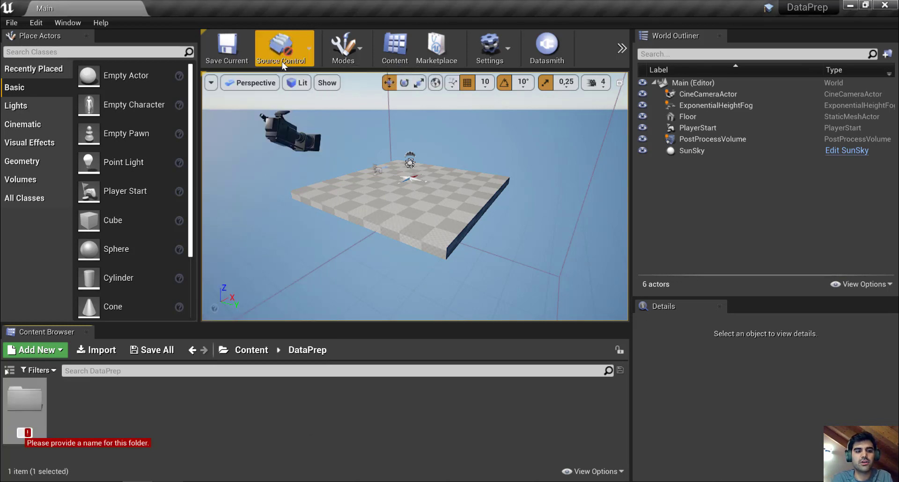
{"action": "type", "text": "Wheel"}
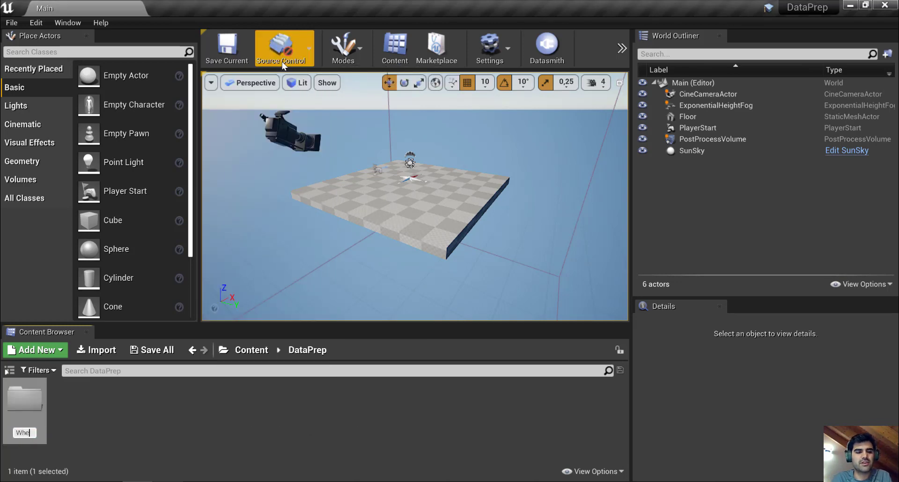
{"action": "key", "text": "BackSpace"}
{"action": "key", "text": "BackSpace"}
{"action": "key", "text": "BackSpace"}
{"action": "key", "text": "BackSpace"}
{"action": "key", "text": "BackSpace"}
{"action": "type", "text": "SampleWheel"}
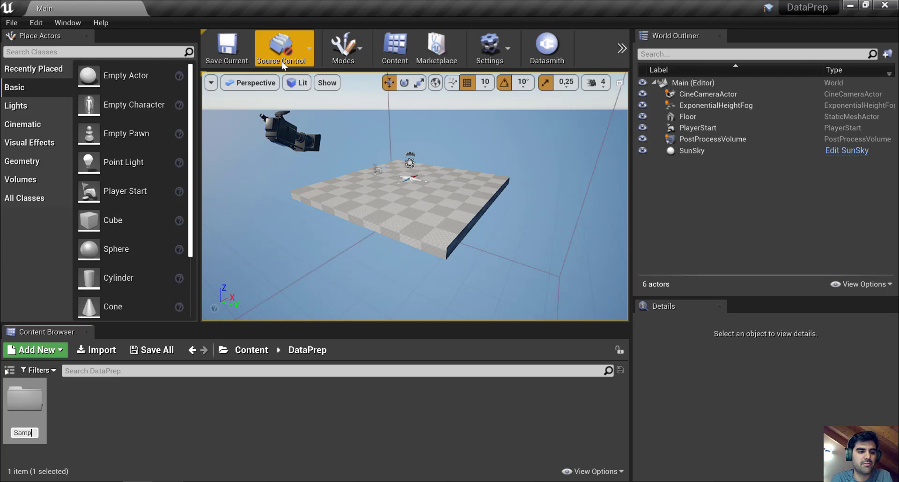
{"action": "key", "text": "Return"}
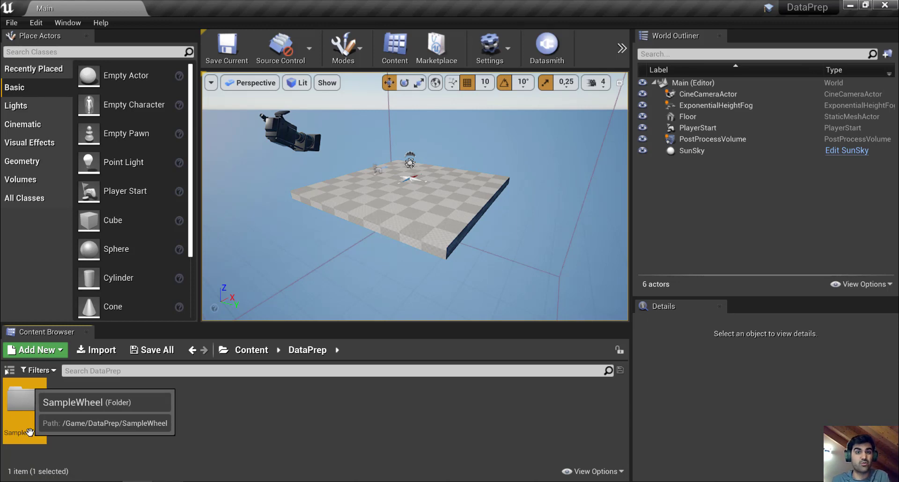
Step: Create a Dataprep Asset named DataPrep_Main in the DataPrep folder
{"action": "left_click", "coordinate": [116, 435]}
{"action": "right_click", "coordinate": [139, 434]}
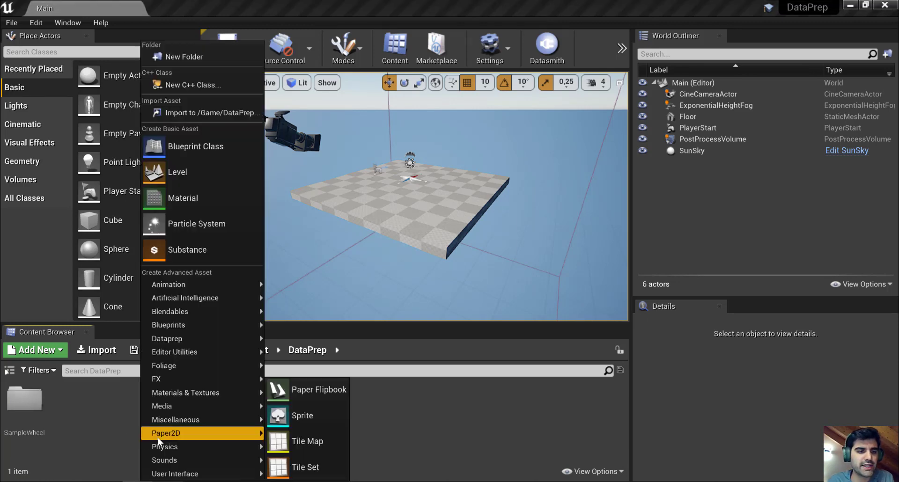
{"action": "mouse_move", "coordinate": [183, 340]}
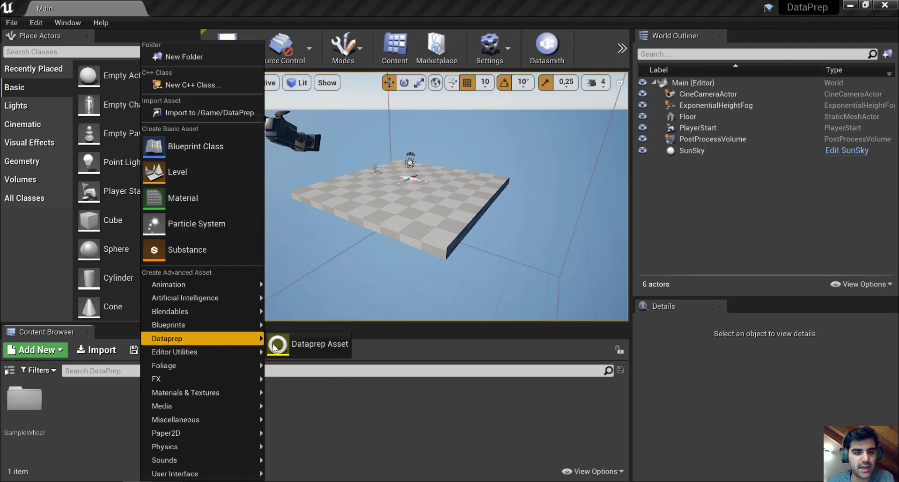
{"action": "left_click", "coordinate": [314, 346]}
{"action": "key", "text": "BackSpace"}
{"action": "type", "text": "DataPrep_Main"}
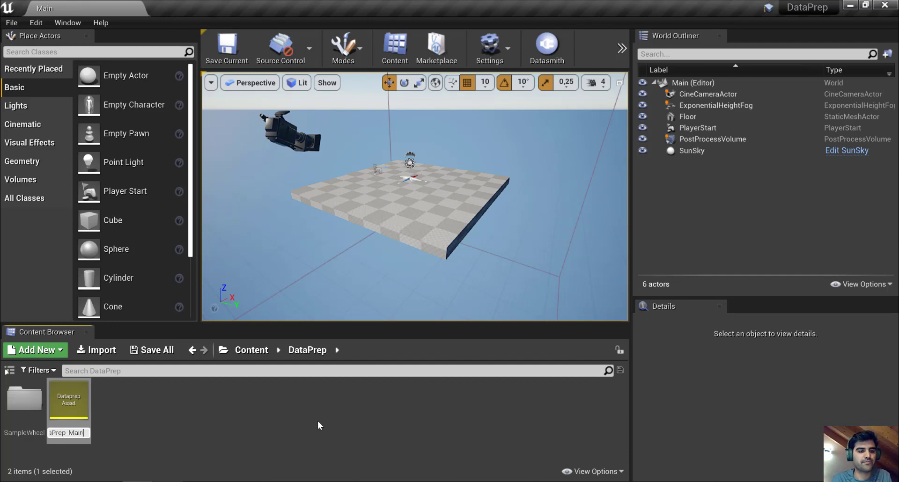
{"action": "key", "text": "Return"}
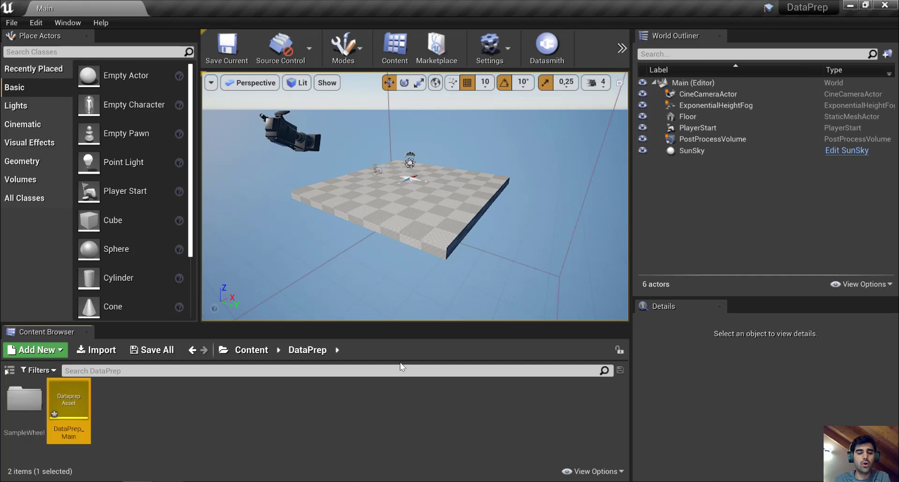
Step: Search the project's plugins for dataprep to check whether the Dataprep Editor plugin is enabled
{"action": "left_click", "coordinate": [490, 47]}
{"action": "left_click", "coordinate": [498, 53]}
{"action": "left_click", "coordinate": [642, 24]}
{"action": "type", "text": "dataprep"}
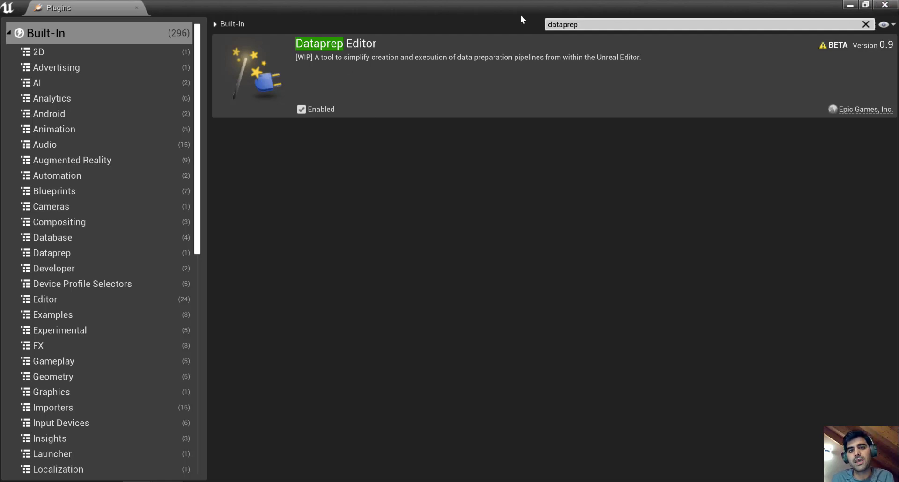
Step: Search the plugins for importer and review which Datasmith importers are enabled, closing the plugin list when done
{"action": "left_click_drag", "start_coordinate": [581, 24], "coordinate": [534, 31]}
{"action": "type", "text": "impore"}
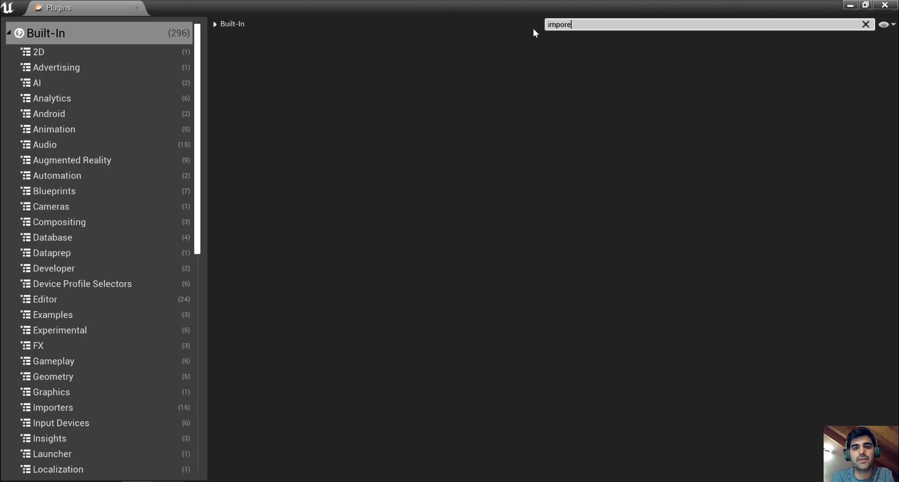
{"action": "key", "text": "BackSpace"}
{"action": "type", "text": "ter"}
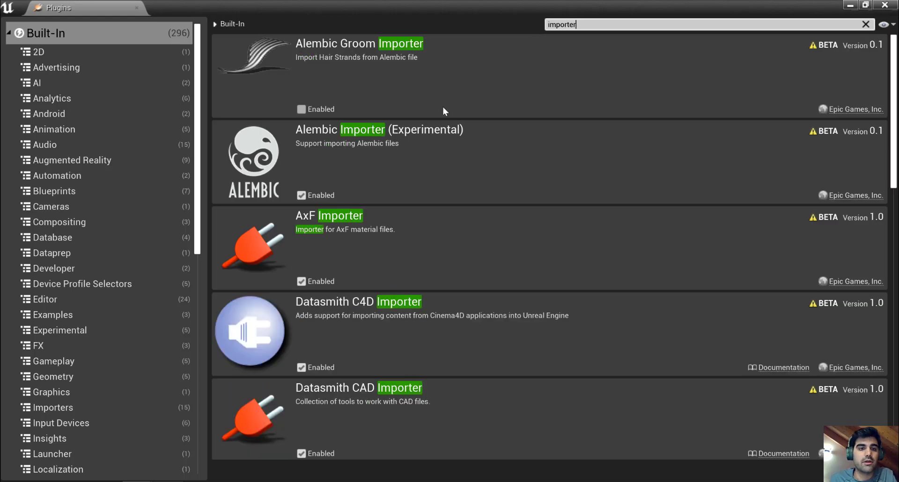
{"action": "scroll", "coordinate": [387, 150], "scroll_direction": "down", "scroll_amount": 2}
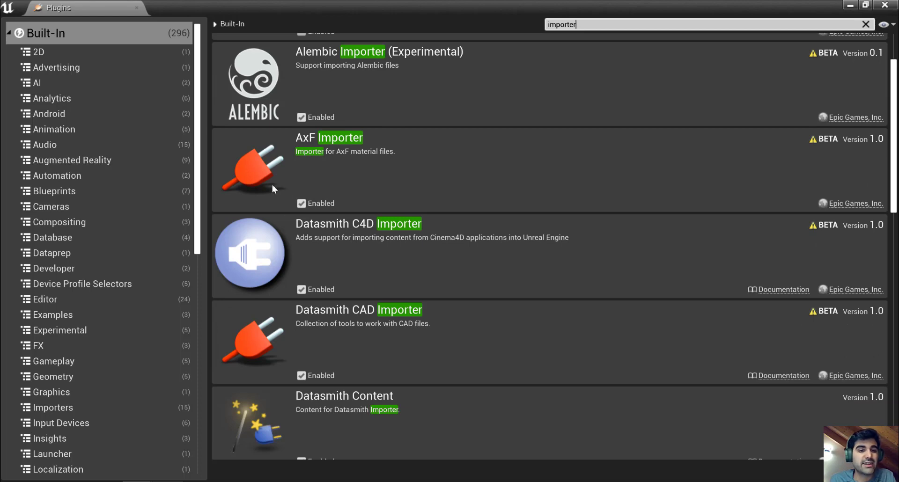
{"action": "scroll", "coordinate": [497, 216], "scroll_direction": "down", "scroll_amount": 3}
{"action": "scroll", "coordinate": [501, 216], "scroll_direction": "down", "scroll_amount": 3}
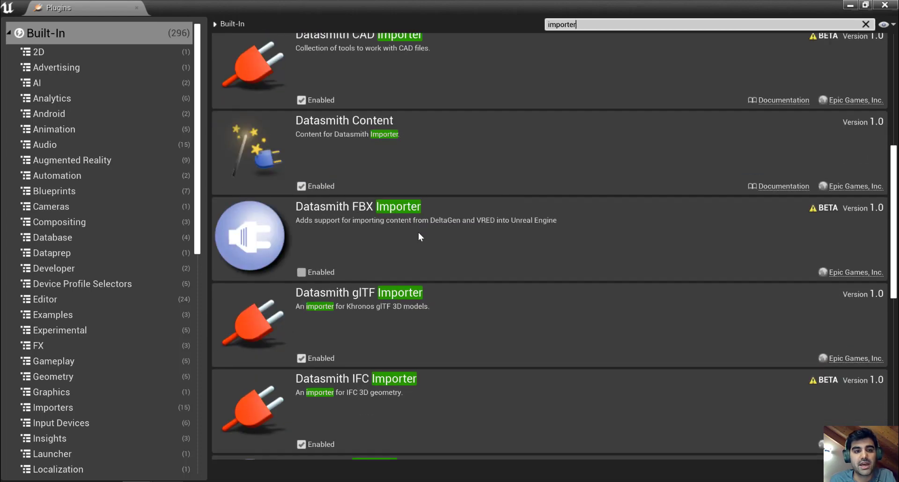
{"action": "scroll", "coordinate": [397, 152], "scroll_direction": "down", "scroll_amount": 3}
{"action": "scroll", "coordinate": [504, 157], "scroll_direction": "up", "scroll_amount": 10}
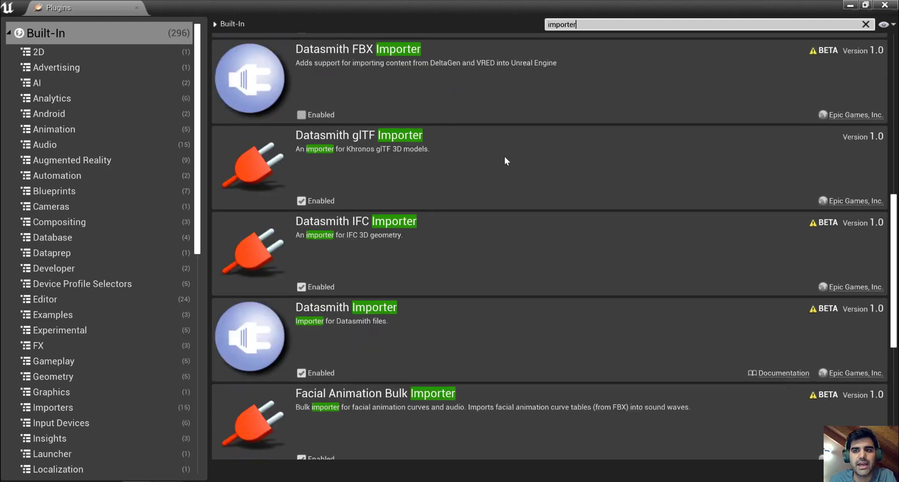
{"action": "left_click", "coordinate": [884, 5]}
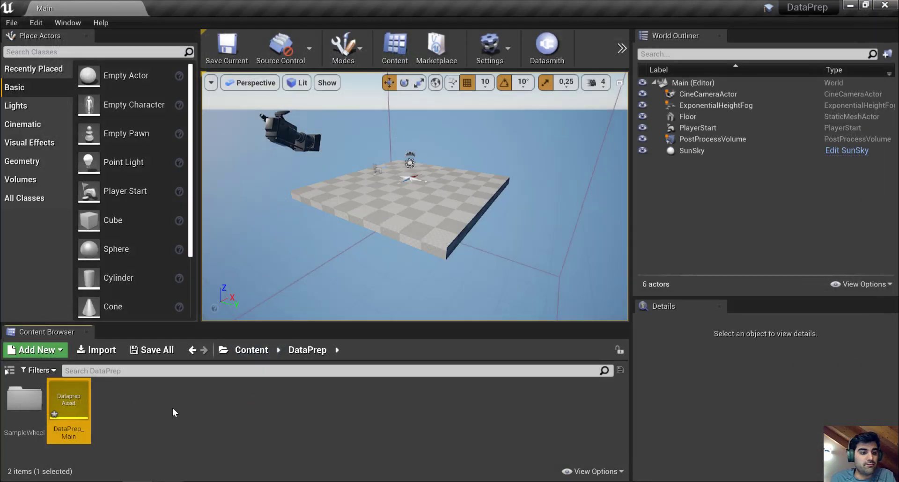
Step: Open the DataPrep_Main asset in its editor and widen the 3D preview viewport slightly
{"action": "double_click", "coordinate": [71, 398]}
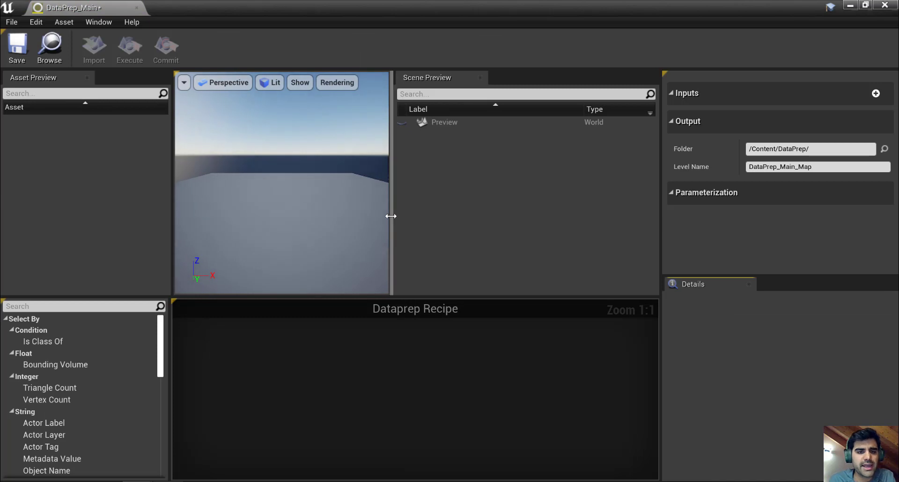
{"action": "left_click_drag", "start_coordinate": [391, 215], "coordinate": [402, 215]}
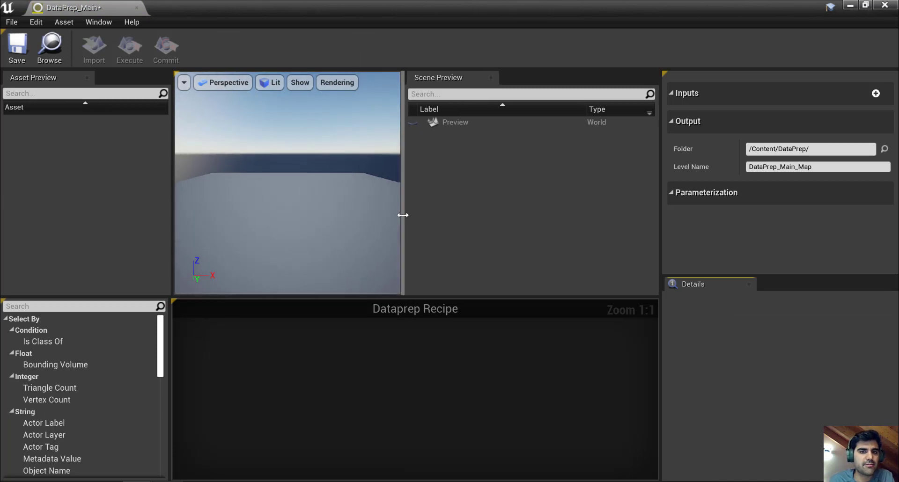
{"action": "left_click_drag", "start_coordinate": [173, 220], "coordinate": [172, 221]}
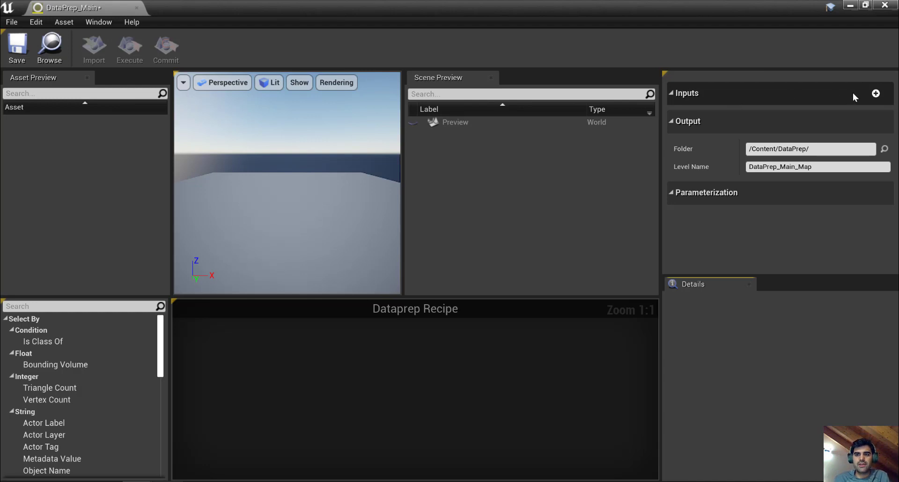
Step: Add a Datasmith file importer input and select SampleWheel.3dm from the CarParts folder on the Desktop
{"action": "left_click", "coordinate": [871, 94]}
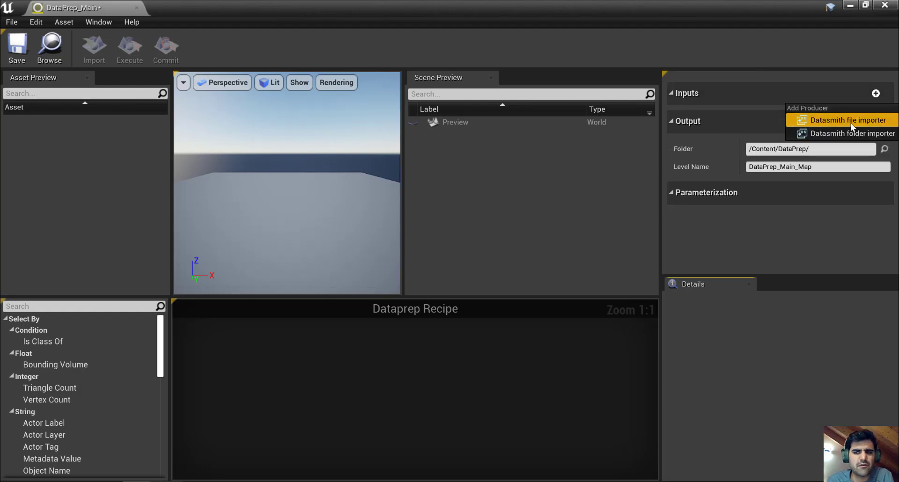
{"action": "left_click", "coordinate": [852, 120]}
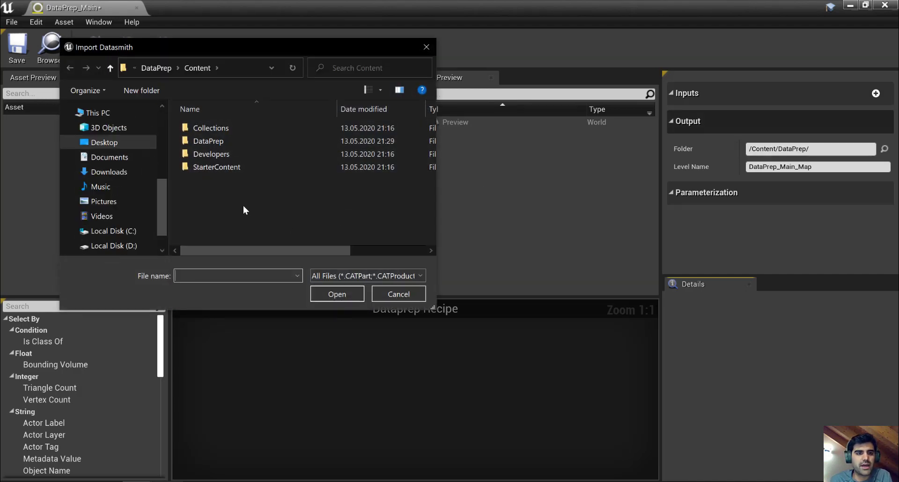
{"action": "scroll", "coordinate": [112, 139], "scroll_direction": "up", "scroll_amount": 5}
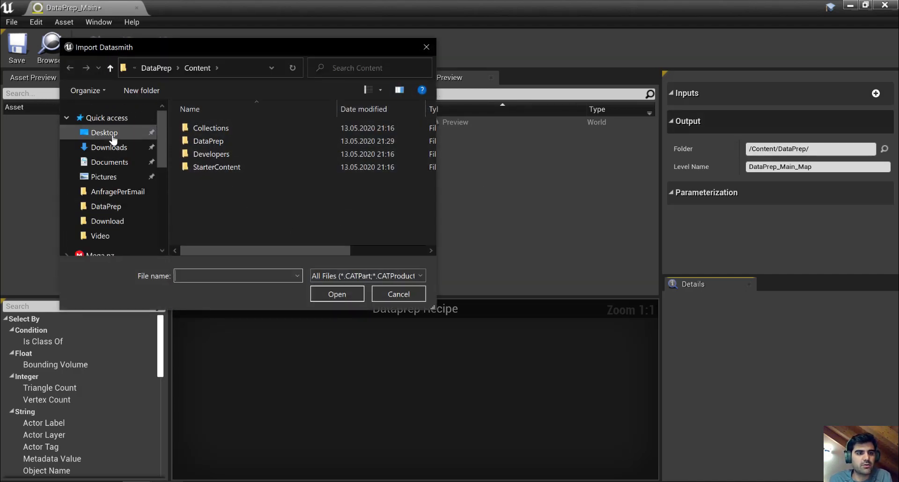
{"action": "left_click", "coordinate": [113, 138]}
{"action": "double_click", "coordinate": [214, 128]}
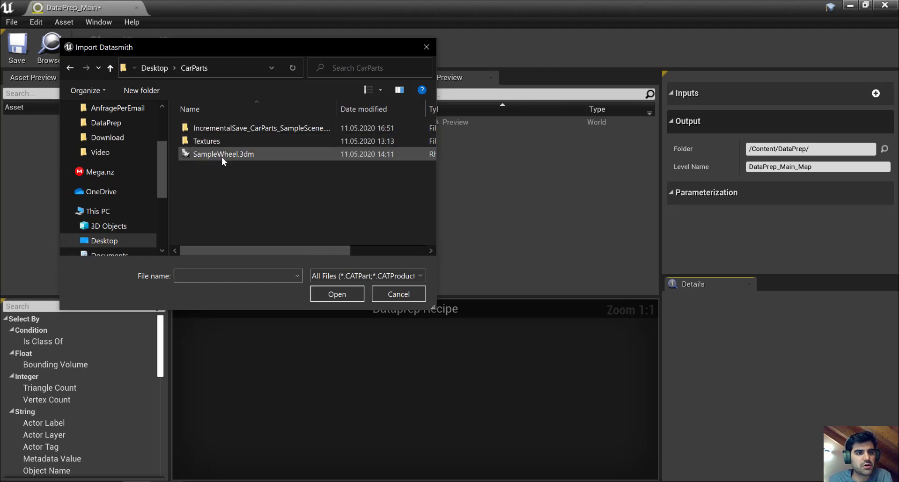
{"action": "left_click", "coordinate": [223, 155]}
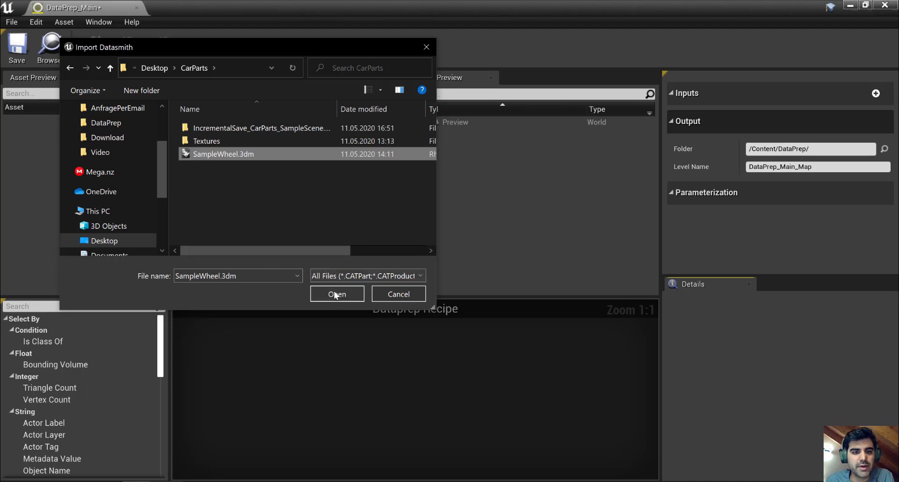
Step: Examine the file formats supported by the Datasmith import, keeping the All Files filter
{"action": "left_click", "coordinate": [412, 277]}
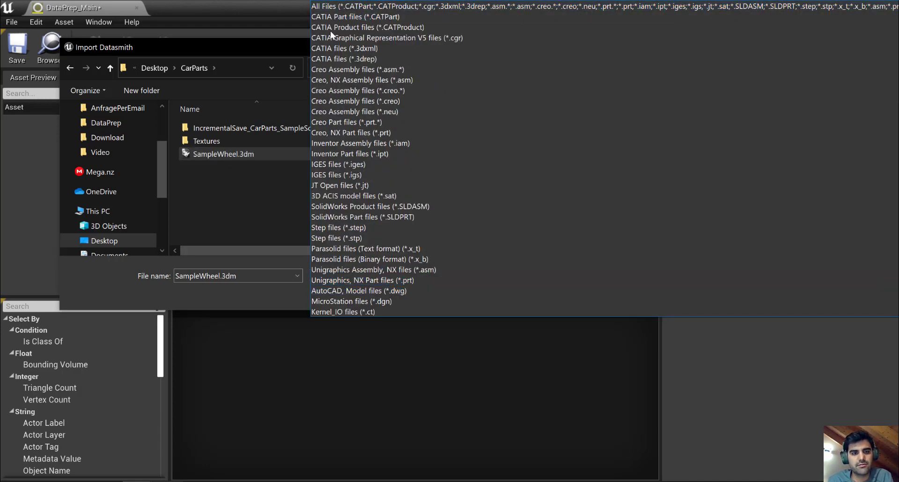
{"action": "scroll", "coordinate": [388, 205], "scroll_direction": "down", "scroll_amount": 3}
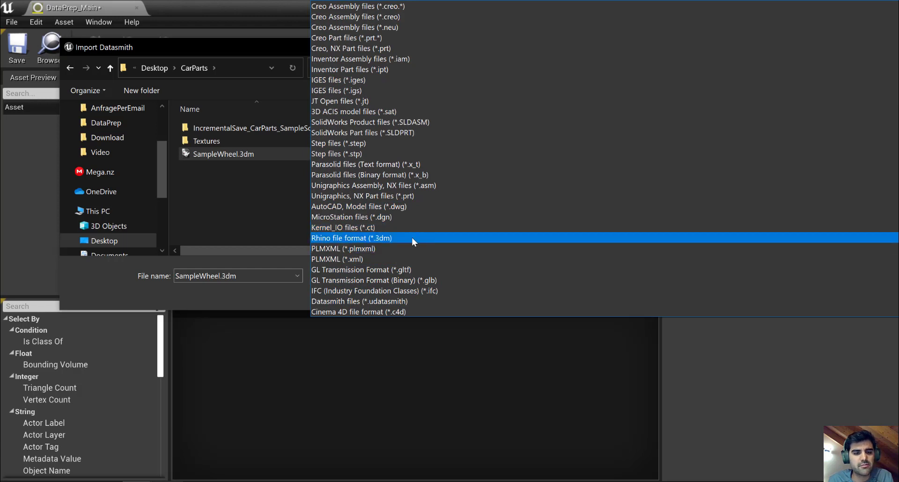
{"action": "scroll", "coordinate": [425, 230], "scroll_direction": "up", "scroll_amount": 1}
{"action": "scroll", "coordinate": [427, 222], "scroll_direction": "up", "scroll_amount": 3}
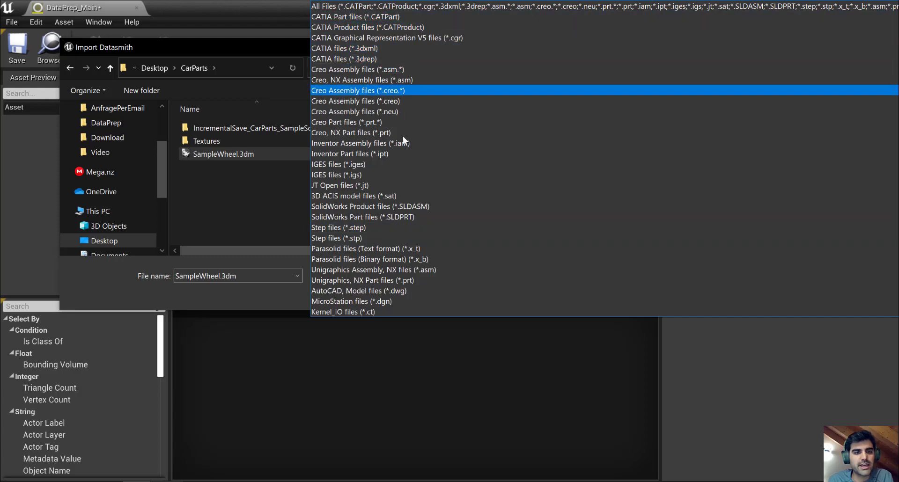
{"action": "left_click", "coordinate": [274, 300]}
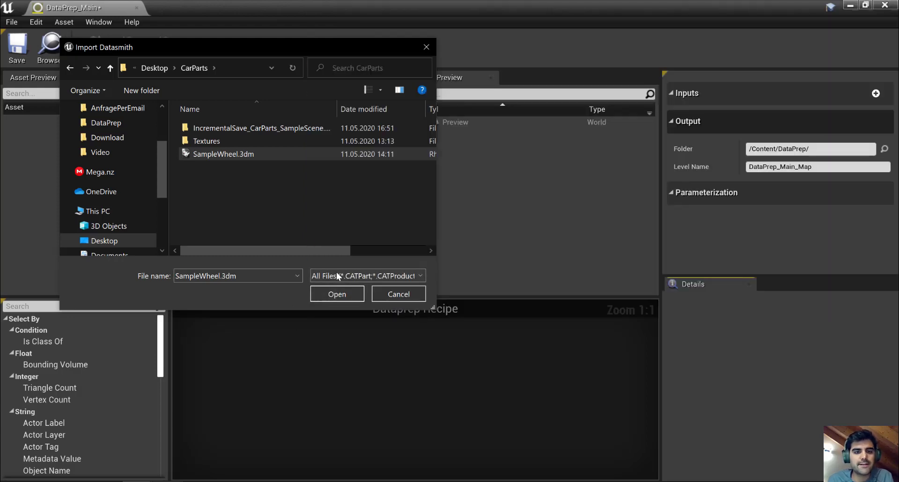
Step: Confirm SampleWheel.3dm as the Dataprep input file and check its file path
{"action": "left_click", "coordinate": [338, 294]}
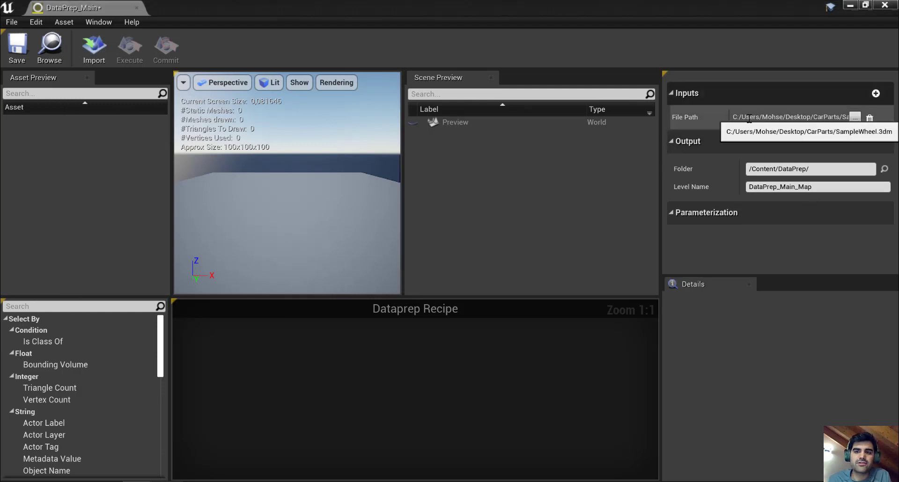
{"action": "left_click_drag", "start_coordinate": [749, 118], "coordinate": [819, 117]}
{"action": "left_click", "coordinate": [403, 144]}
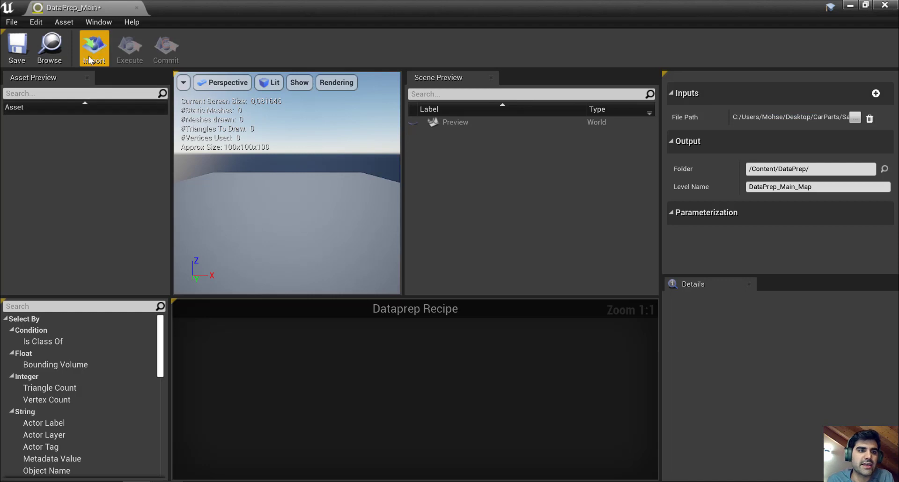
{"action": "left_click_drag", "start_coordinate": [741, 117], "coordinate": [832, 118]}
{"action": "left_click", "coordinate": [186, 162]}
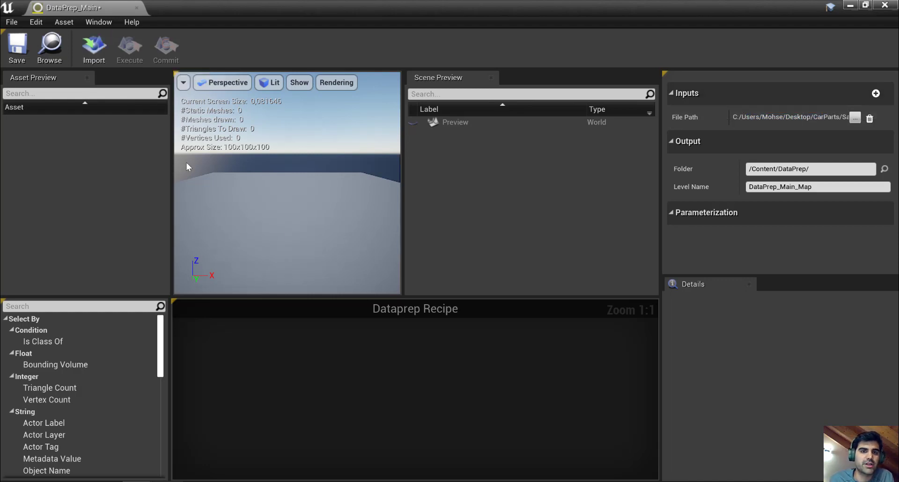
Step: Set the Dataprep output folder to the SampleWheel subfolder inside Content/DataPrep
{"action": "left_click", "coordinate": [885, 170]}
{"action": "double_click", "coordinate": [349, 148]}
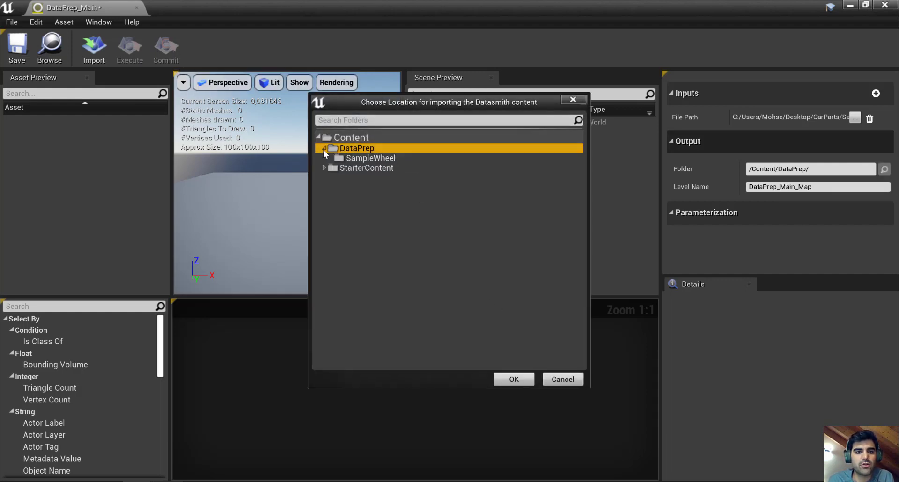
{"action": "left_click", "coordinate": [363, 158]}
{"action": "left_click", "coordinate": [514, 379]}
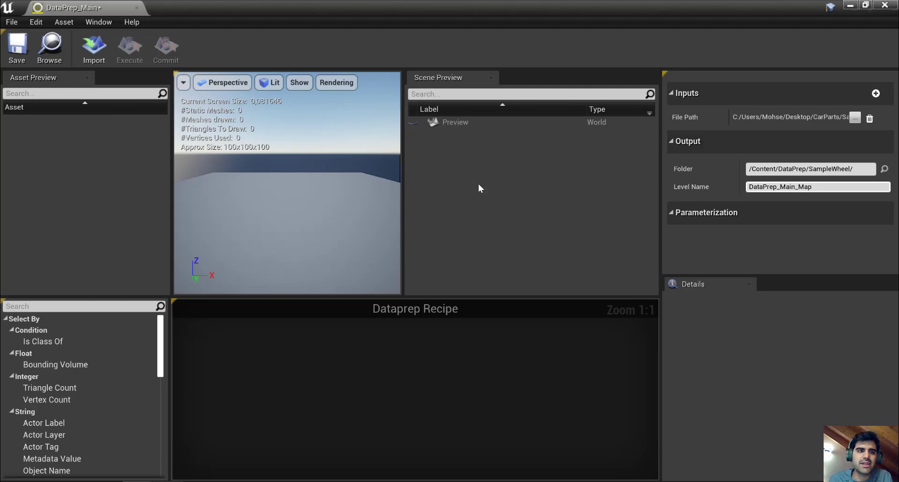
Step: Examine the Persistent Level in the main editor's Levels window, close that window and return to the DataPrep_Main editor
{"action": "left_click", "coordinate": [850, 6]}
{"action": "left_click", "coordinate": [68, 22]}
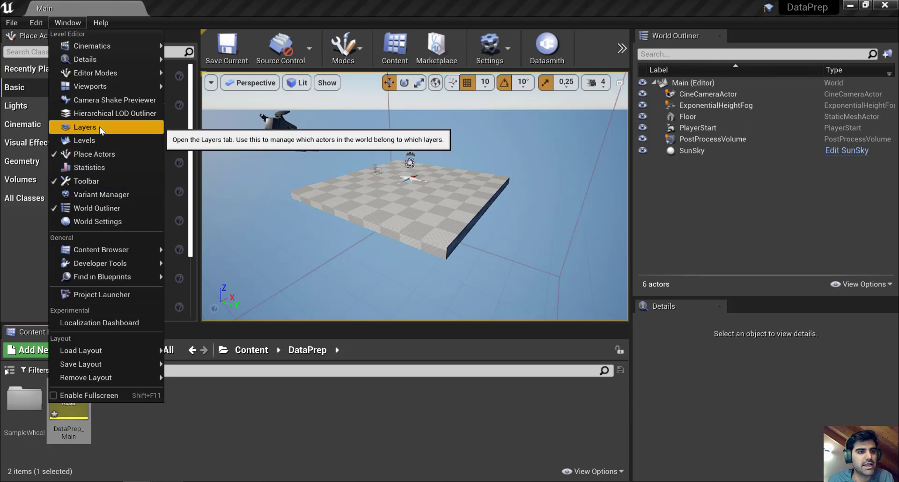
{"action": "left_click", "coordinate": [97, 140]}
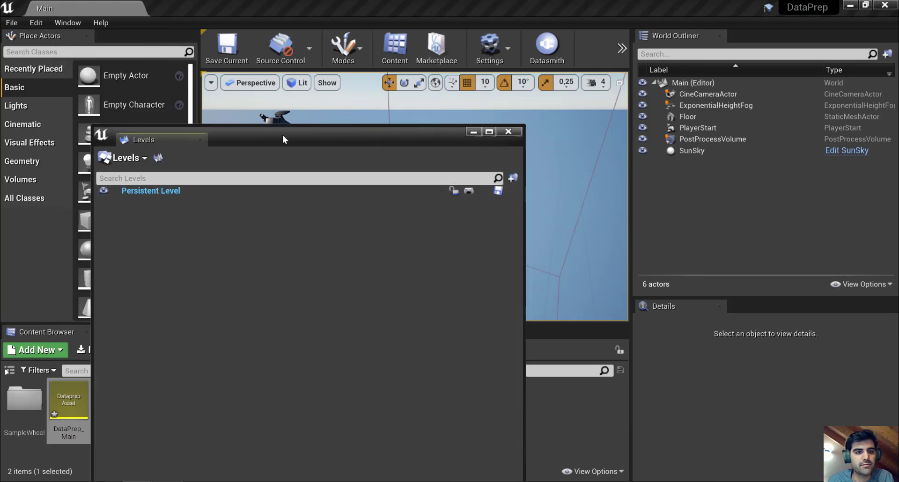
{"action": "left_click_drag", "start_coordinate": [283, 135], "coordinate": [360, 68]}
{"action": "left_click", "coordinate": [241, 130]}
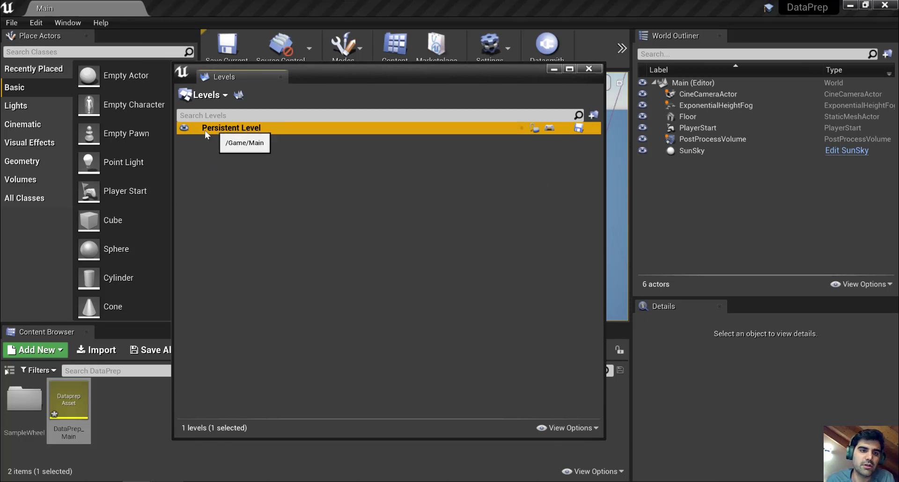
{"action": "left_click", "coordinate": [554, 69]}
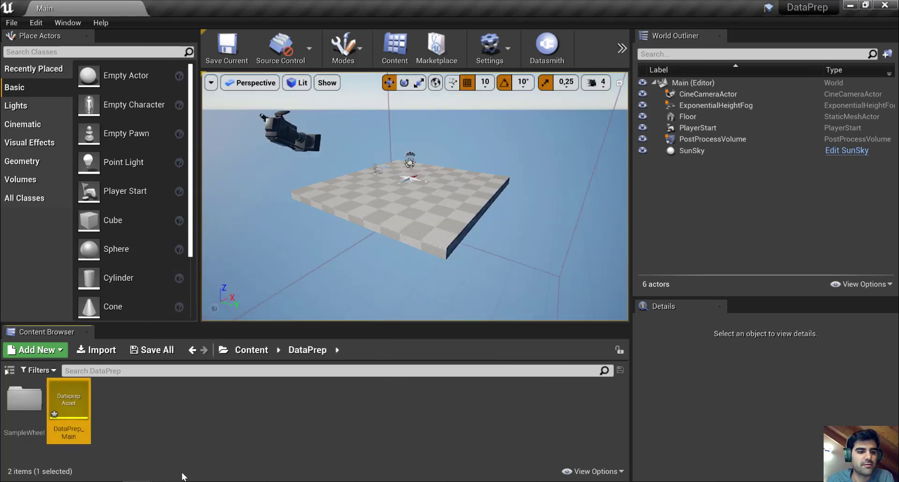
{"action": "mouse_move", "coordinate": [213, 450]}
{"action": "left_click", "coordinate": [321, 446]}
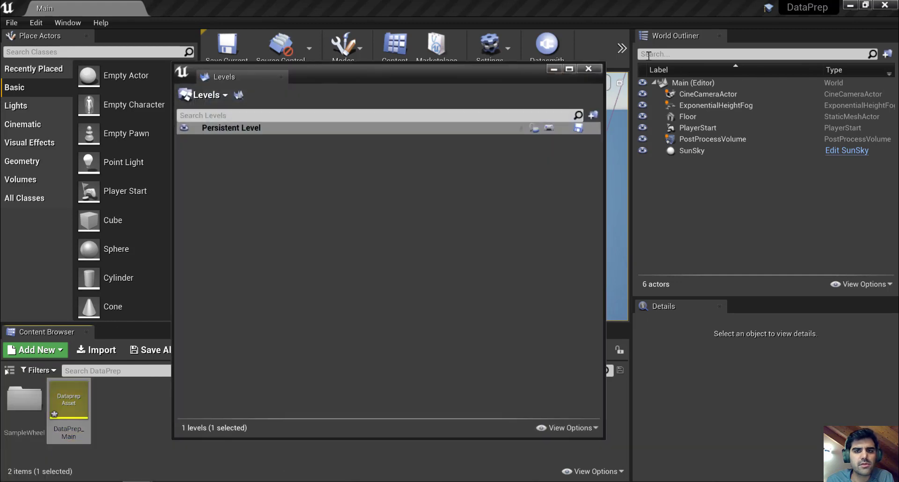
{"action": "left_click", "coordinate": [589, 70]}
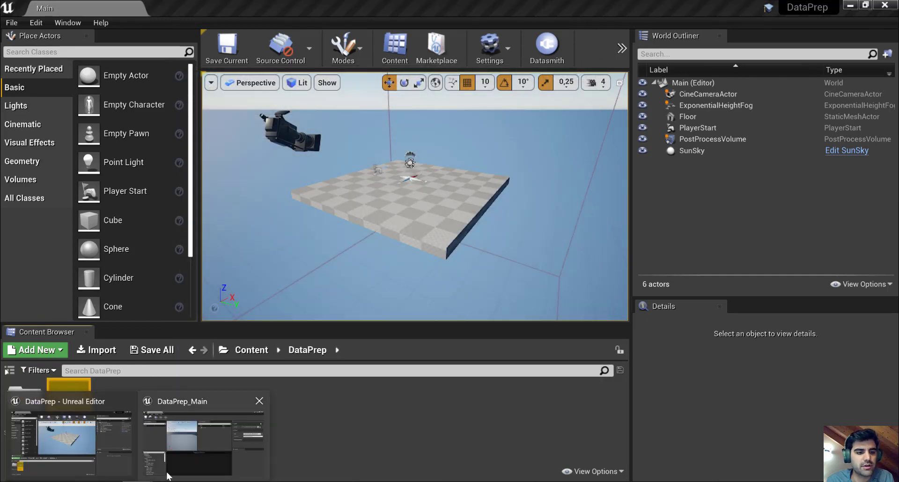
{"action": "left_click", "coordinate": [204, 440]}
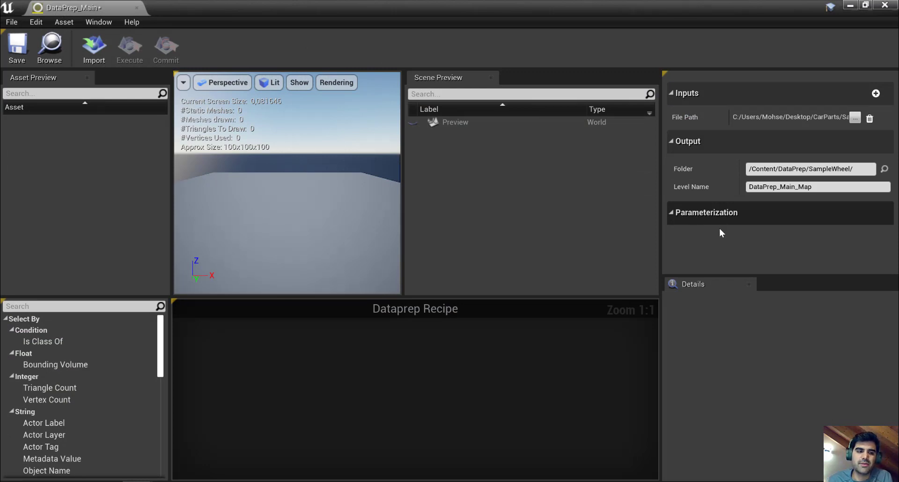
Step: Import the SampleWheel.3dm input into the Dataprep preview
{"action": "scroll", "coordinate": [81, 376], "scroll_direction": "down", "scroll_amount": 5}
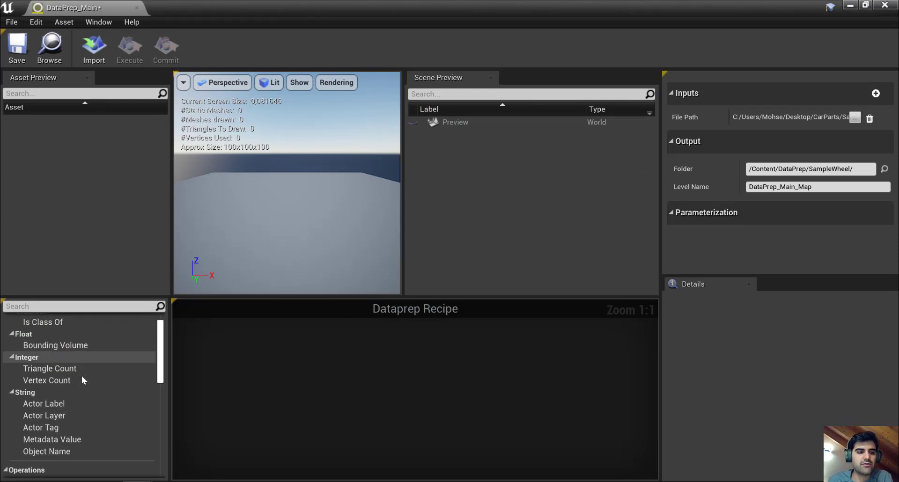
{"action": "scroll", "coordinate": [64, 423], "scroll_direction": "up", "scroll_amount": 1}
{"action": "scroll", "coordinate": [64, 423], "scroll_direction": "up", "scroll_amount": 1}
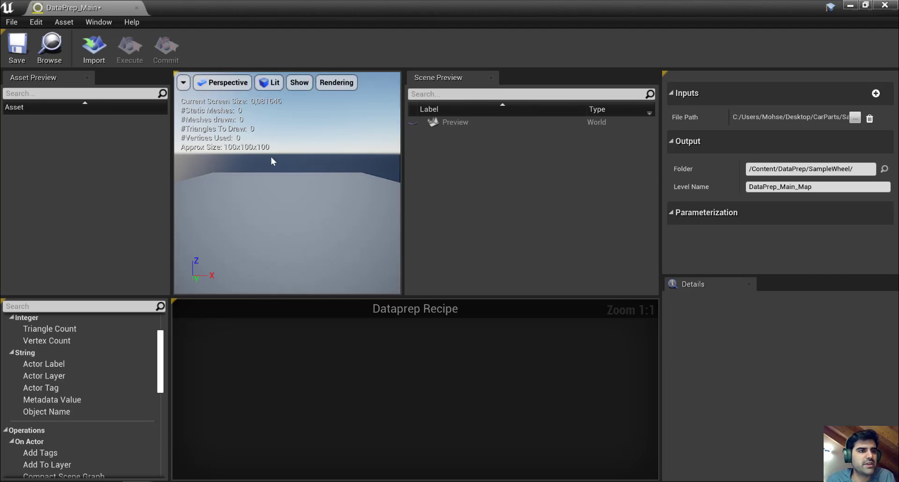
{"action": "left_click", "coordinate": [91, 58]}
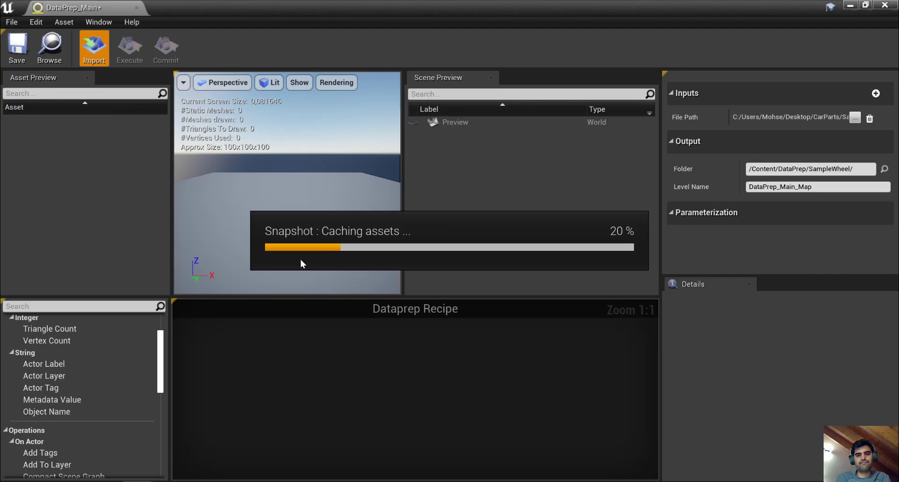
Step: Inspect the imported wheel model from several angles and distances in the 3D preview
{"action": "left_click_drag", "start_coordinate": [307, 245], "coordinate": [288, 192]}
{"action": "scroll", "coordinate": [201, 221], "scroll_direction": "down", "scroll_amount": 5}
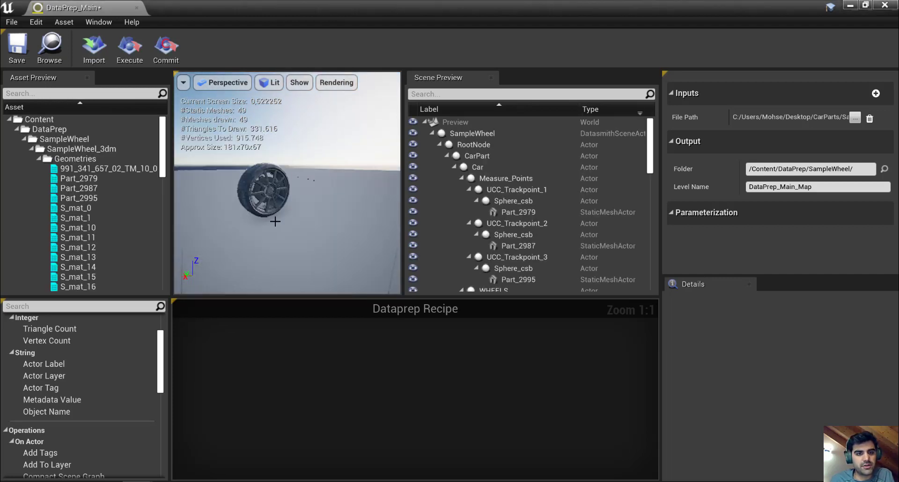
{"action": "right_click_drag", "start_coordinate": [295, 200], "coordinate": [291, 168]}
{"action": "scroll", "coordinate": [290, 193], "scroll_direction": "up", "scroll_amount": 5}
{"action": "mouse_move", "coordinate": [274, 232]}
{"action": "left_mouse_down"}
{"action": "mouse_move", "coordinate": [275, 239]}
{"action": "mouse_move", "coordinate": [274, 231]}
{"action": "left_mouse_up"}
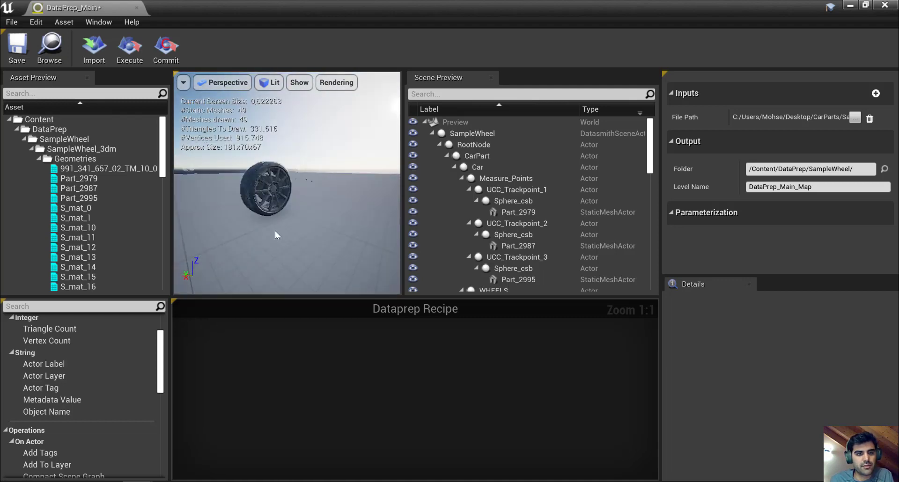
{"action": "right_click_drag", "start_coordinate": [274, 231], "coordinate": [291, 241]}
{"action": "scroll", "coordinate": [287, 224], "scroll_direction": "up", "scroll_amount": 4}
{"action": "scroll", "coordinate": [290, 241], "scroll_direction": "down", "scroll_amount": 3}
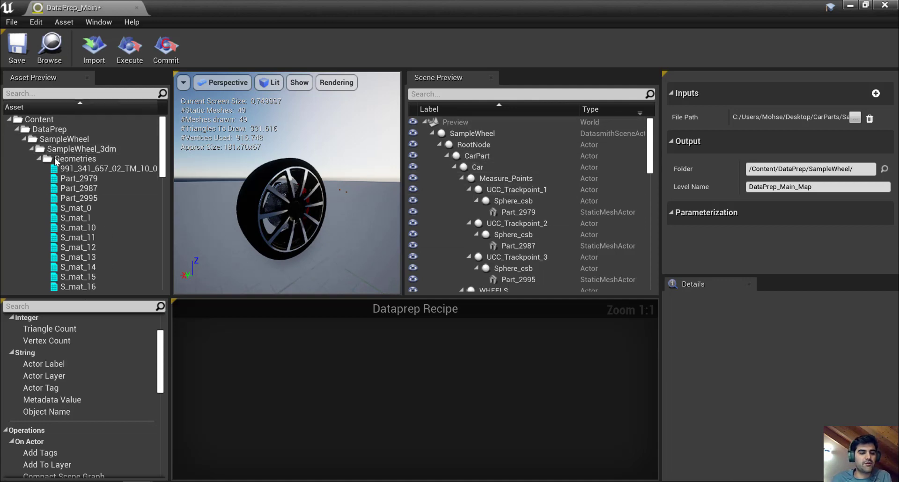
Step: Examine the imported geometries and materials in the asset list and the actor hierarchy in the scene list
{"action": "scroll", "coordinate": [87, 170], "scroll_direction": "down", "scroll_amount": 10}
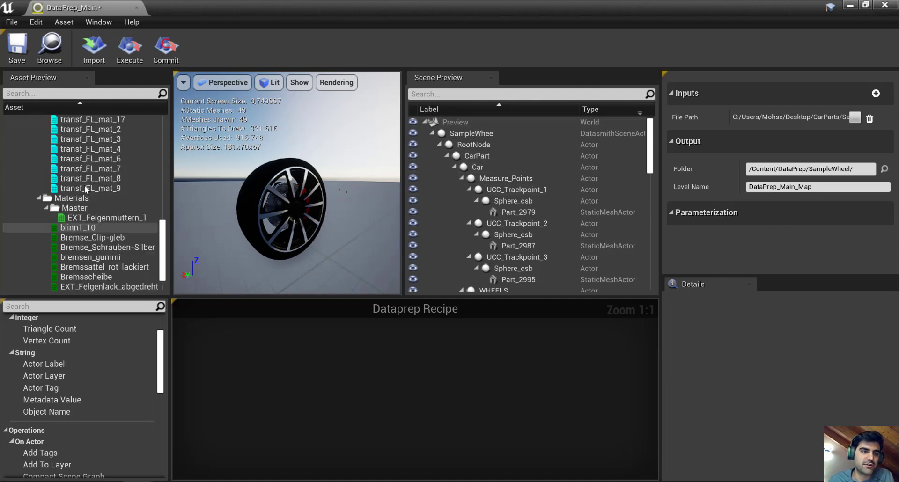
{"action": "scroll", "coordinate": [84, 186], "scroll_direction": "up", "scroll_amount": 10}
{"action": "scroll", "coordinate": [82, 207], "scroll_direction": "down", "scroll_amount": 10}
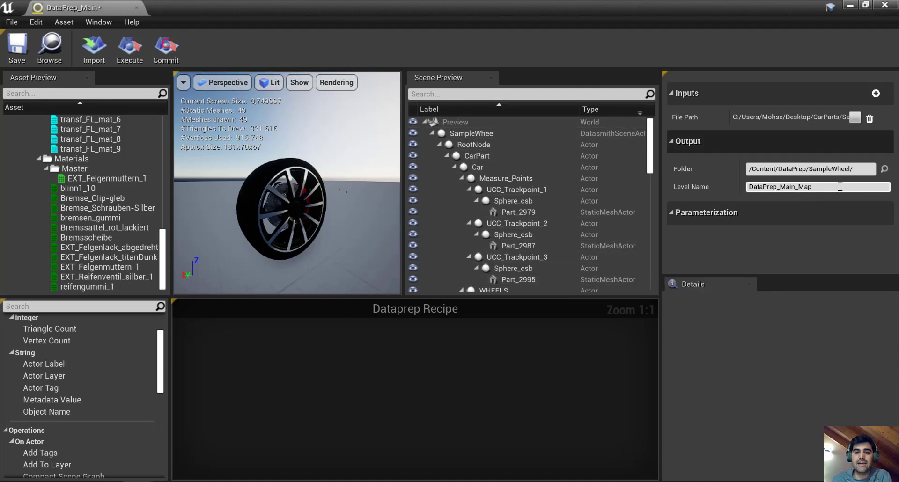
{"action": "scroll", "coordinate": [537, 186], "scroll_direction": "down", "scroll_amount": 10}
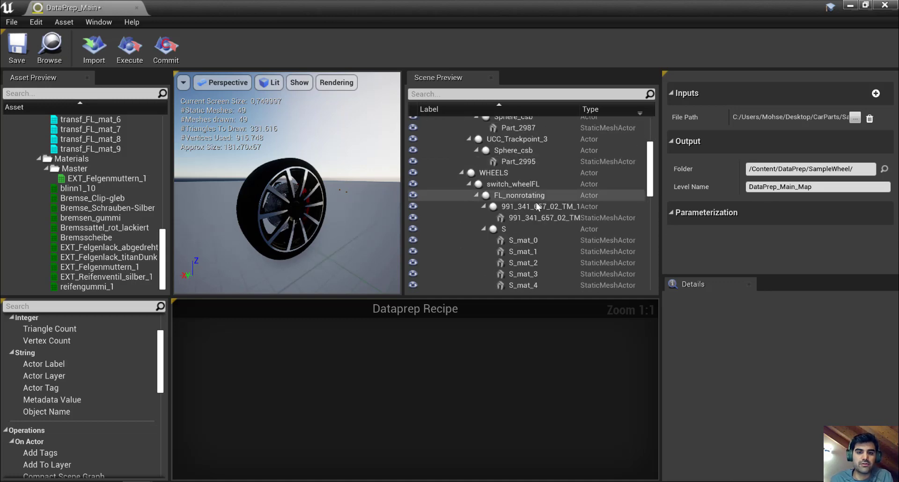
{"action": "scroll", "coordinate": [536, 209], "scroll_direction": "down", "scroll_amount": 5}
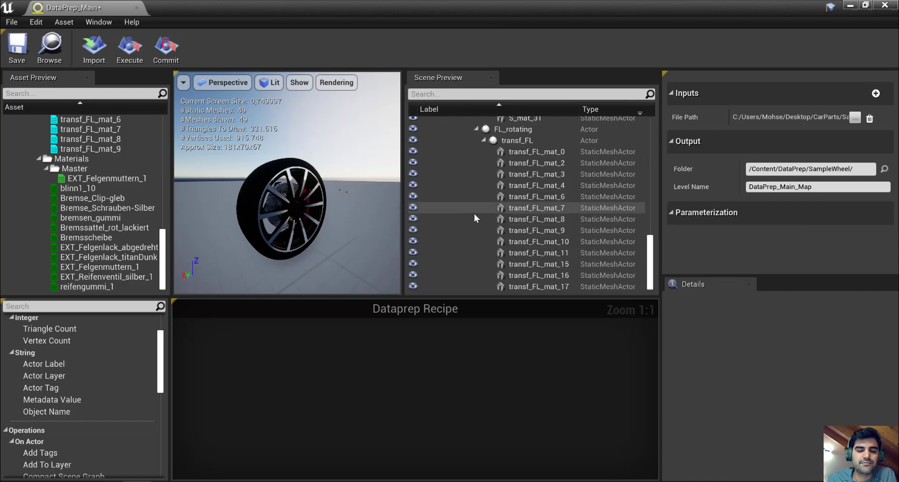
{"action": "scroll", "coordinate": [558, 250], "scroll_direction": "up", "scroll_amount": 7}
{"action": "scroll", "coordinate": [550, 251], "scroll_direction": "up", "scroll_amount": 5}
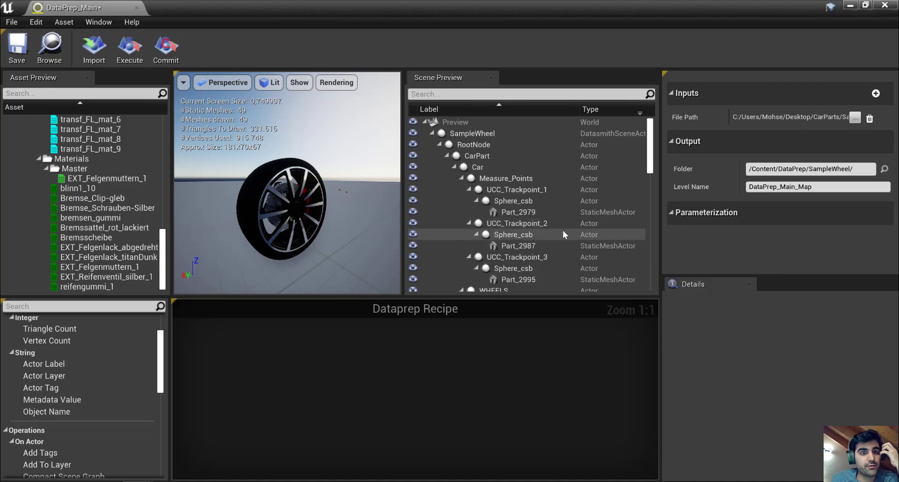
Step: Inspect the small measuring spheres beside the wheel, switching the visibility of the Measure_Points actor off and on again
{"action": "left_click_drag", "start_coordinate": [361, 221], "coordinate": [335, 212]}
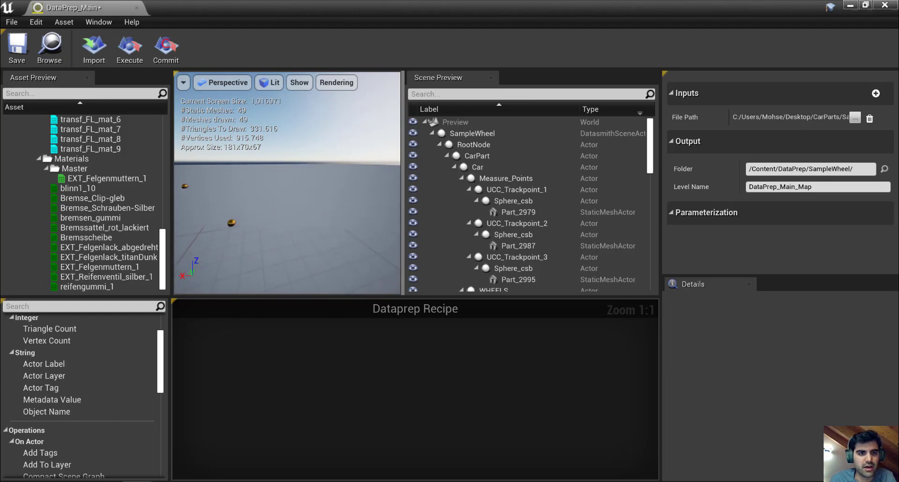
{"action": "left_click_drag", "start_coordinate": [335, 212], "coordinate": [389, 232]}
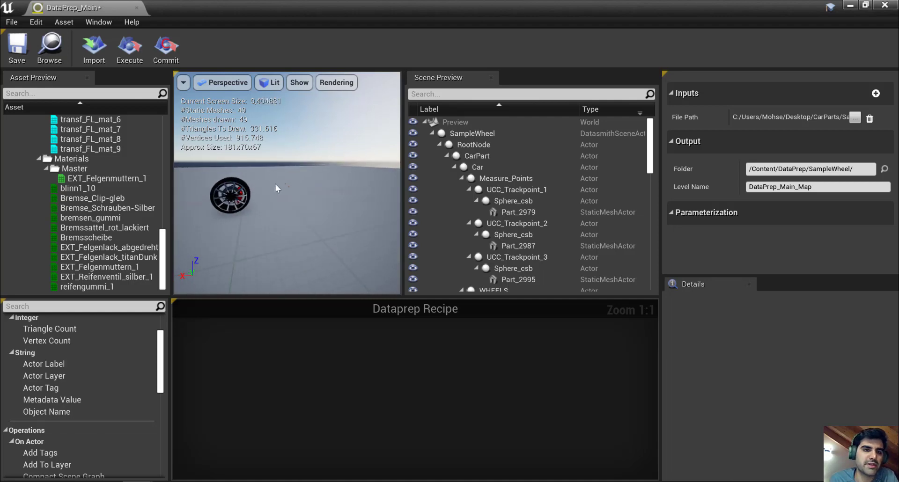
{"action": "left_click_drag", "start_coordinate": [287, 210], "coordinate": [319, 200]}
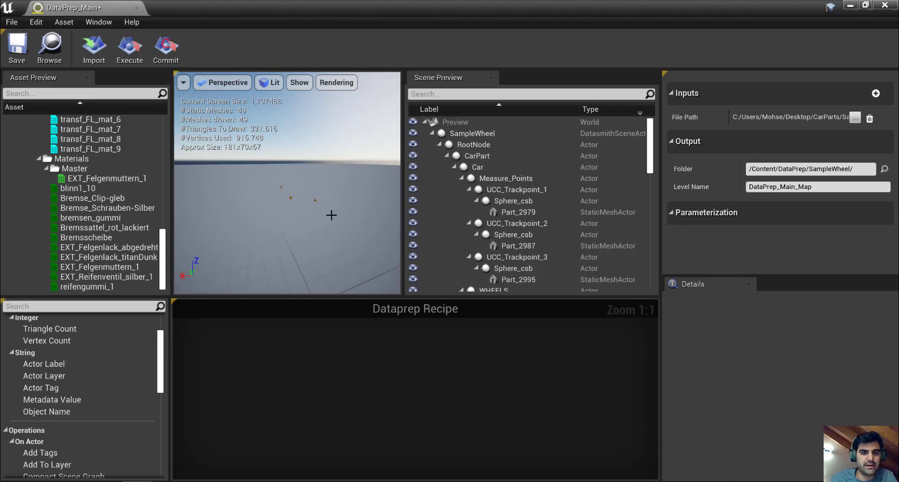
{"action": "right_click_drag", "start_coordinate": [344, 215], "coordinate": [345, 255]}
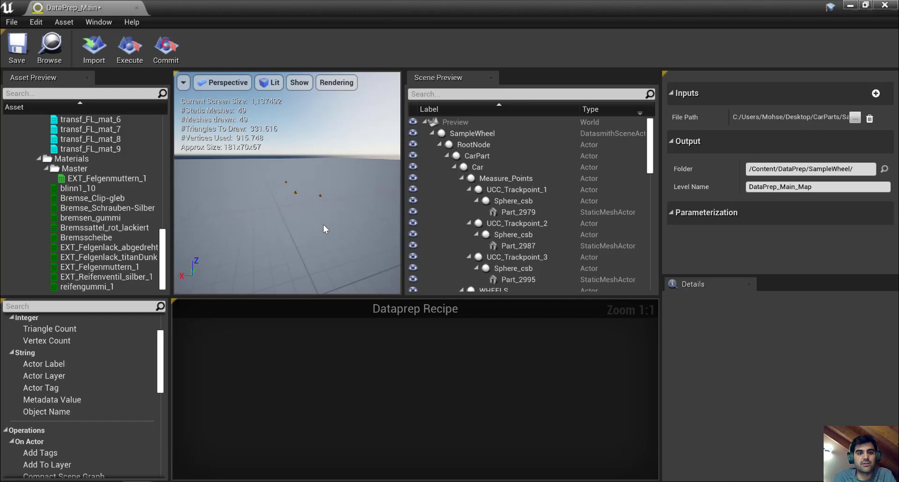
{"action": "left_click", "coordinate": [483, 180]}
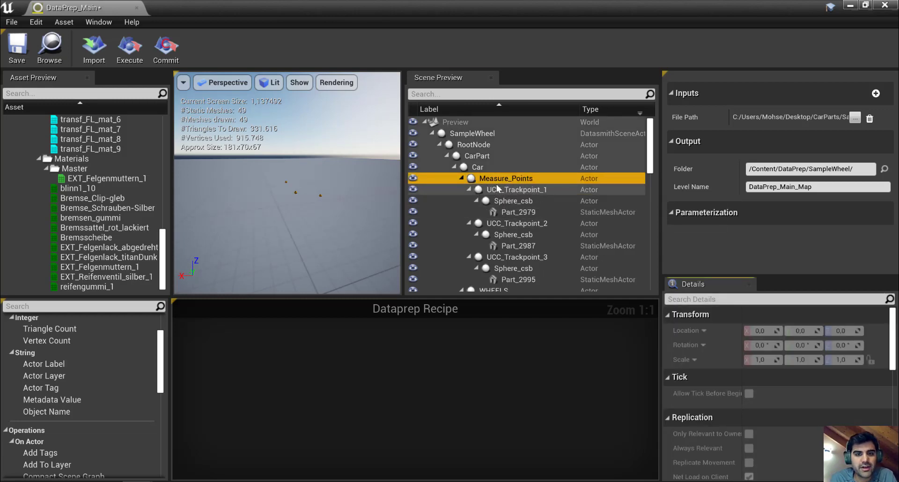
{"action": "left_click", "coordinate": [413, 179]}
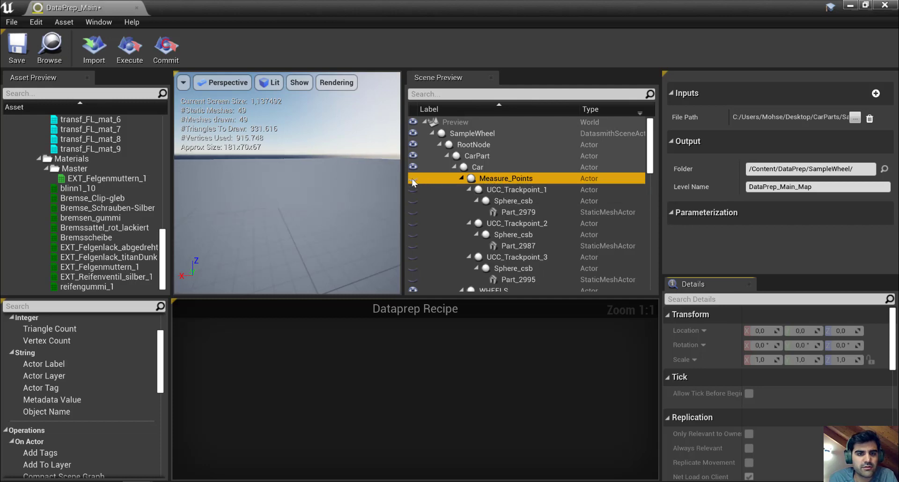
{"action": "left_click", "coordinate": [413, 179]}
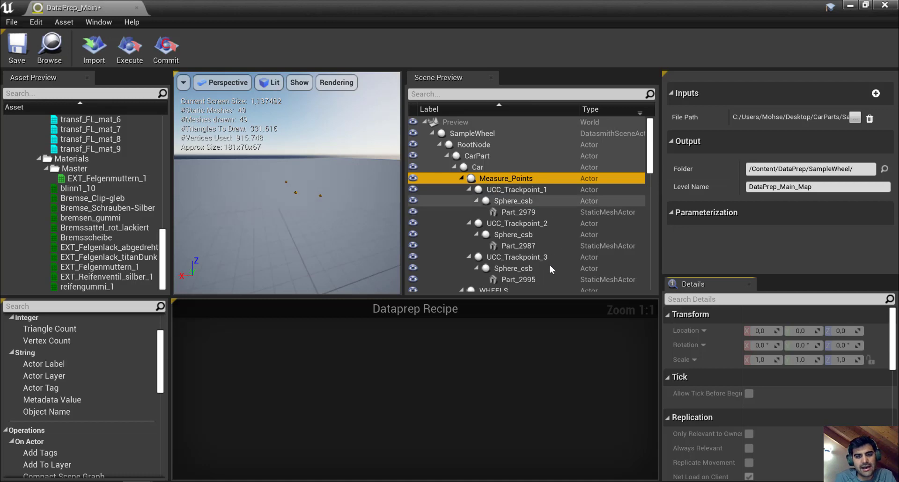
Step: Collapse the WHEELS branch of the scene hierarchy, keeping the Measure_Points branch expanded
{"action": "scroll", "coordinate": [562, 223], "scroll_direction": "down", "scroll_amount": 1}
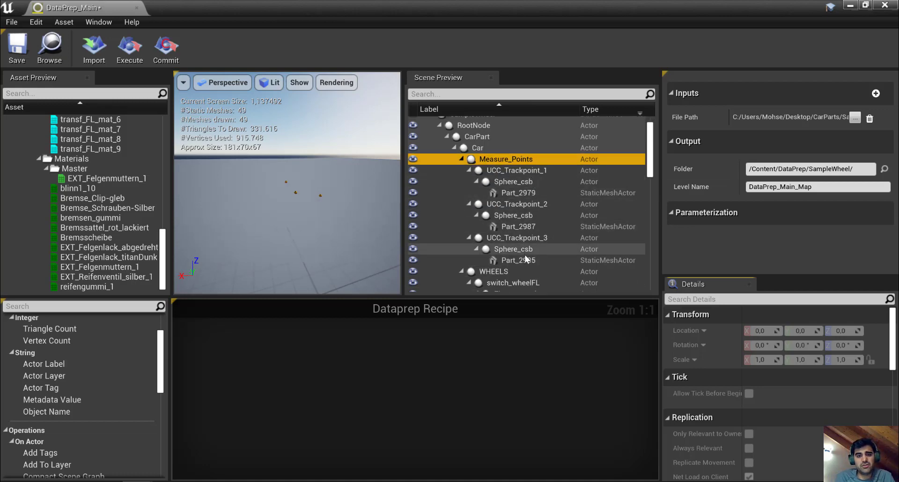
{"action": "left_click", "coordinate": [462, 160]}
{"action": "left_click", "coordinate": [464, 170]}
{"action": "left_click", "coordinate": [462, 178]}
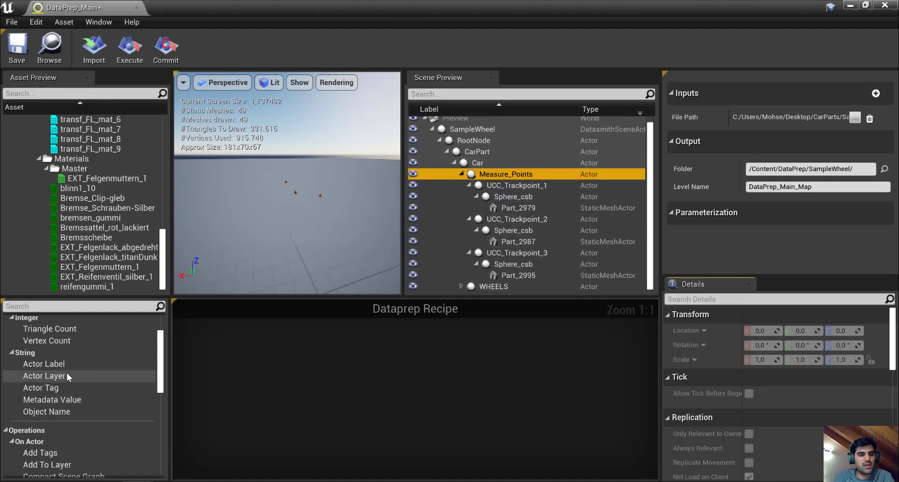
Step: Collapse the Select By, Operations and Transform By categories in the Dataprep action palette
{"action": "scroll", "coordinate": [38, 358], "scroll_direction": "up", "scroll_amount": 3}
{"action": "left_click", "coordinate": [5, 319]}
{"action": "left_click", "coordinate": [5, 336]}
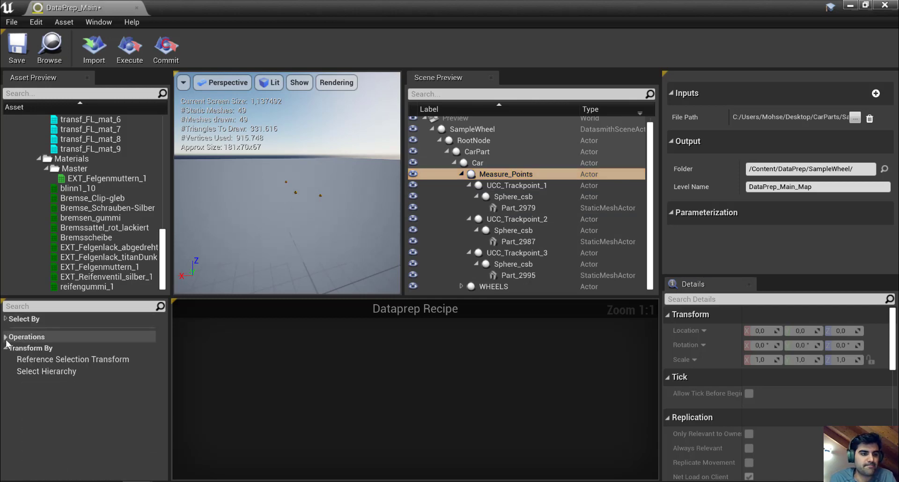
{"action": "left_click", "coordinate": [6, 349]}
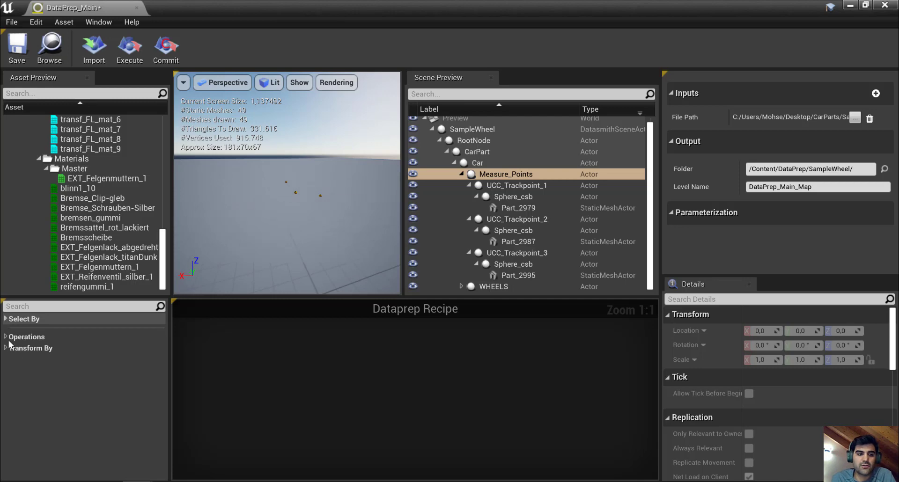
Step: Add two separate actions to the recipe, one with an Actor Label filter and one with an Is Class Of filter, slightly enlarging the recipe area
{"action": "left_click", "coordinate": [6, 319]}
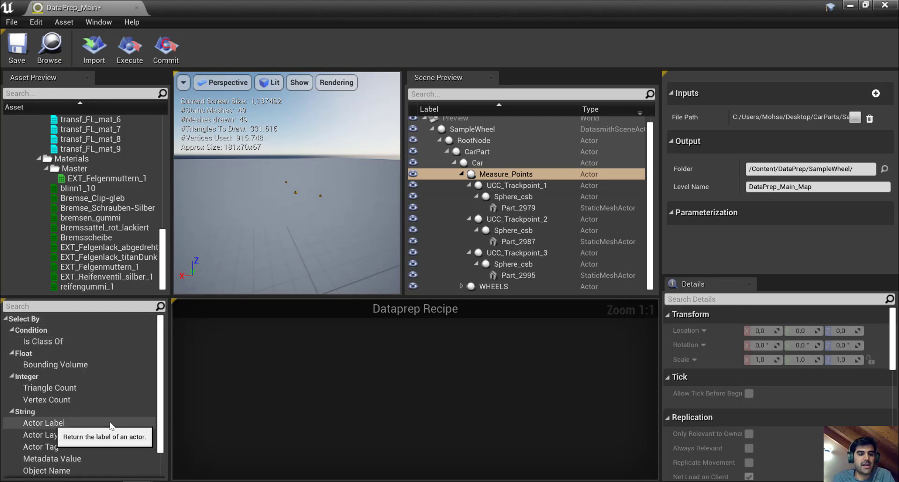
{"action": "left_click_drag", "start_coordinate": [52, 424], "coordinate": [235, 427]}
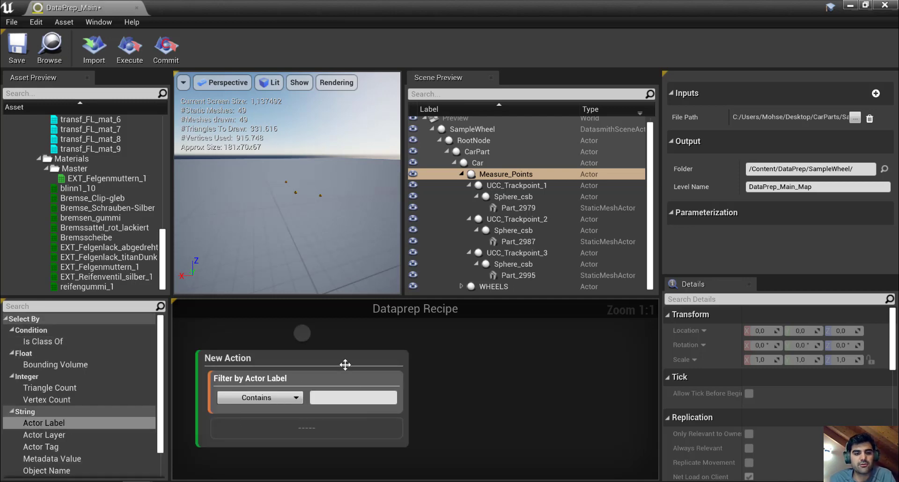
{"action": "left_click_drag", "start_coordinate": [392, 297], "coordinate": [398, 288]}
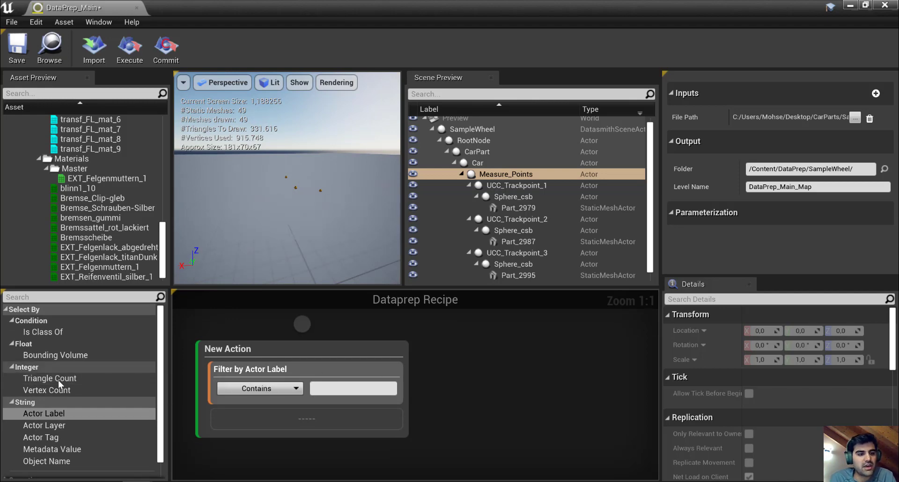
{"action": "left_click_drag", "start_coordinate": [56, 334], "coordinate": [434, 381]}
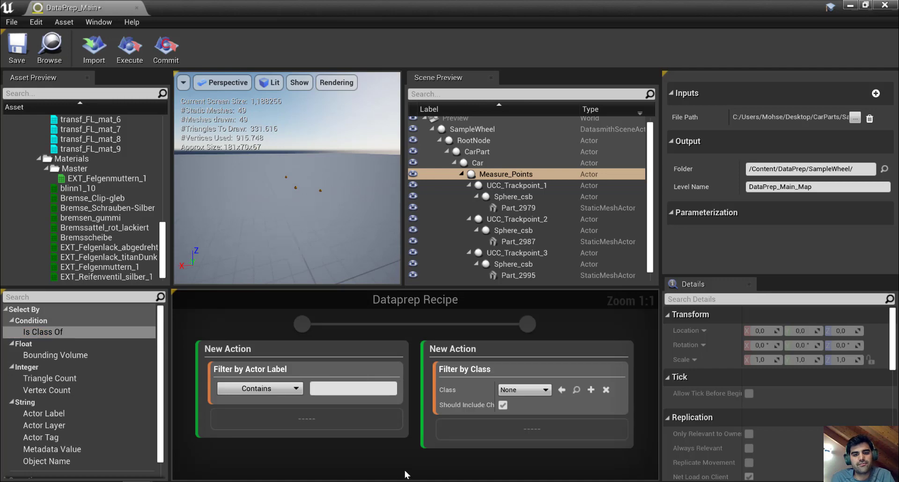
Step: Add a third separate action with a Bounding Volume filter to the end of the recipe
{"action": "scroll", "coordinate": [371, 337], "scroll_direction": "down", "scroll_amount": 2}
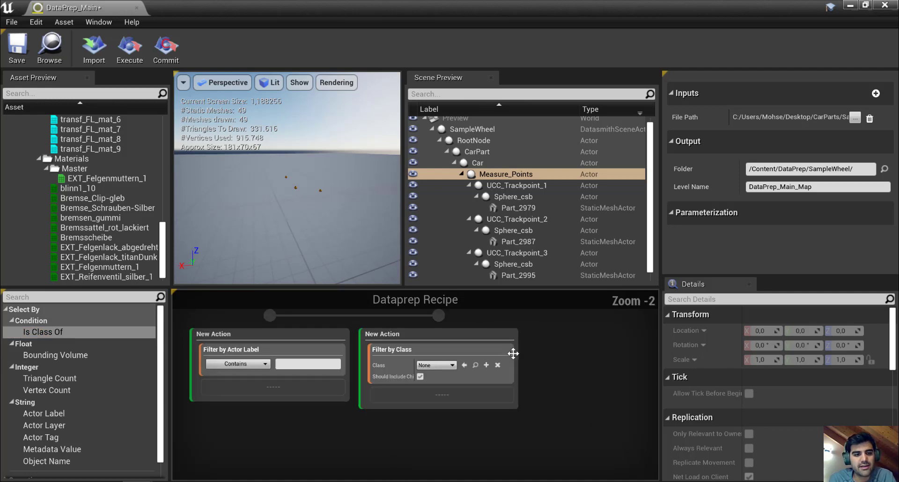
{"action": "left_click_drag", "start_coordinate": [564, 353], "coordinate": [506, 363]}
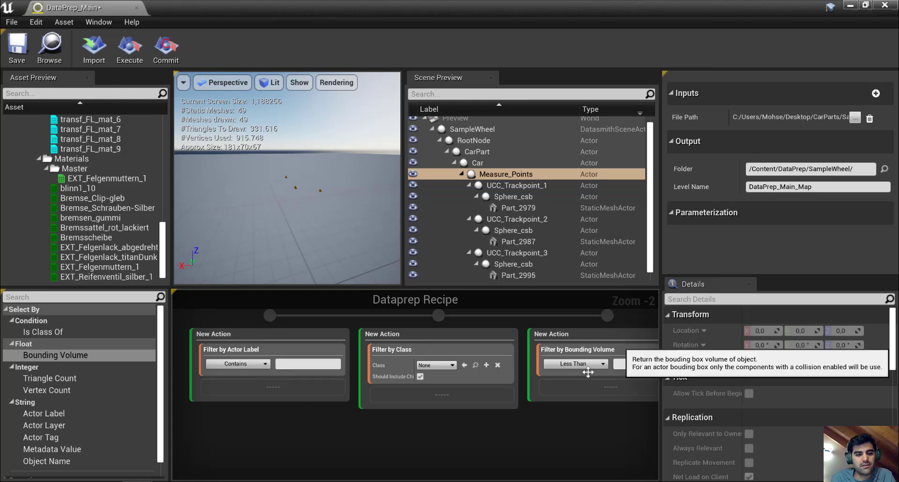
{"action": "left_click", "coordinate": [262, 335]}
{"action": "left_click", "coordinate": [462, 336]}
{"action": "left_click", "coordinate": [581, 340]}
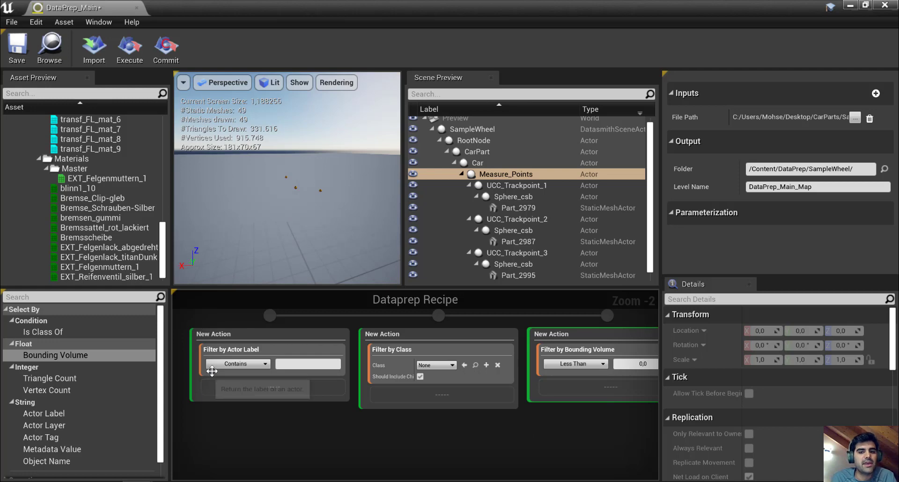
Step: Add a Vertex Count filter to the first action, above its Actor Label filter
{"action": "left_click", "coordinate": [252, 334]}
{"action": "left_click_drag", "start_coordinate": [76, 389], "coordinate": [265, 374]}
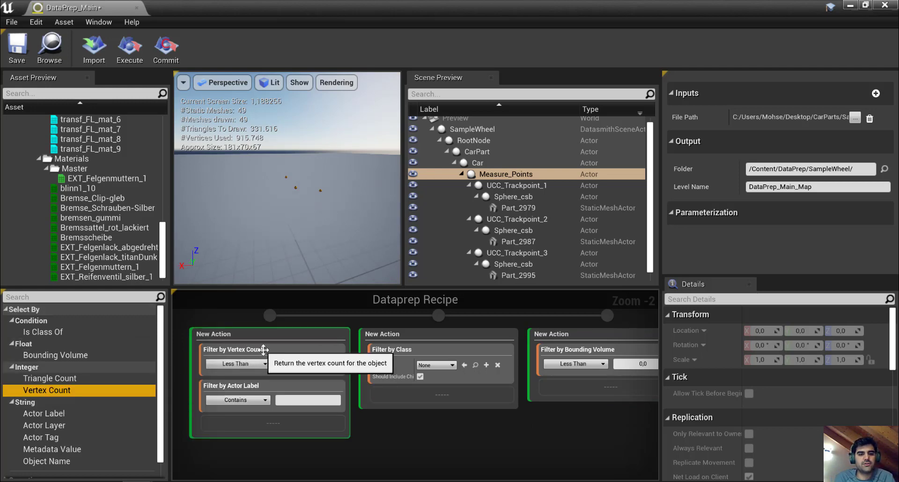
{"action": "left_click", "coordinate": [259, 375]}
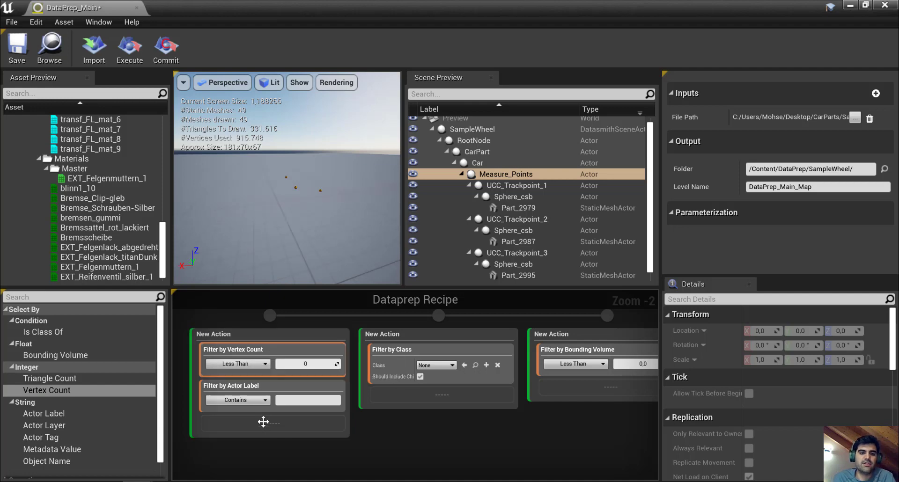
{"action": "left_click", "coordinate": [396, 365]}
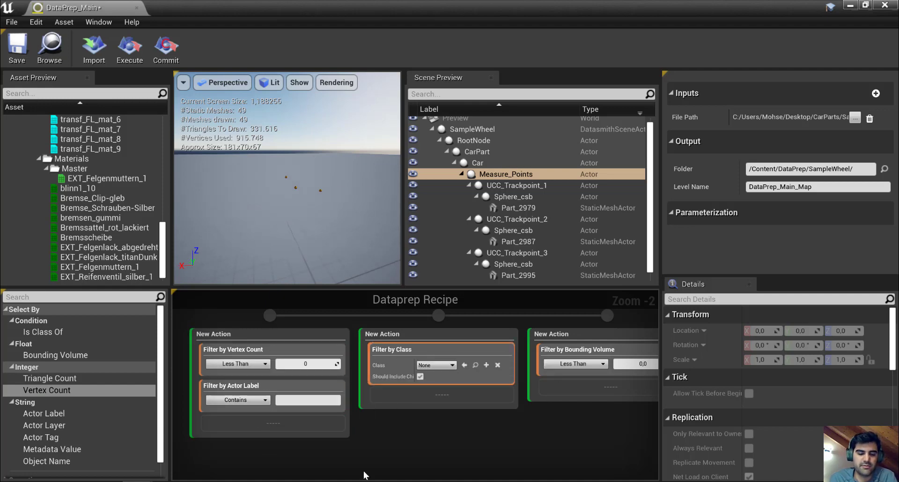
Step: Delete the Actor Label, Class and Bounding Volume filters from the recipe, keeping only the Vertex Count filter
{"action": "left_click", "coordinate": [278, 393]}
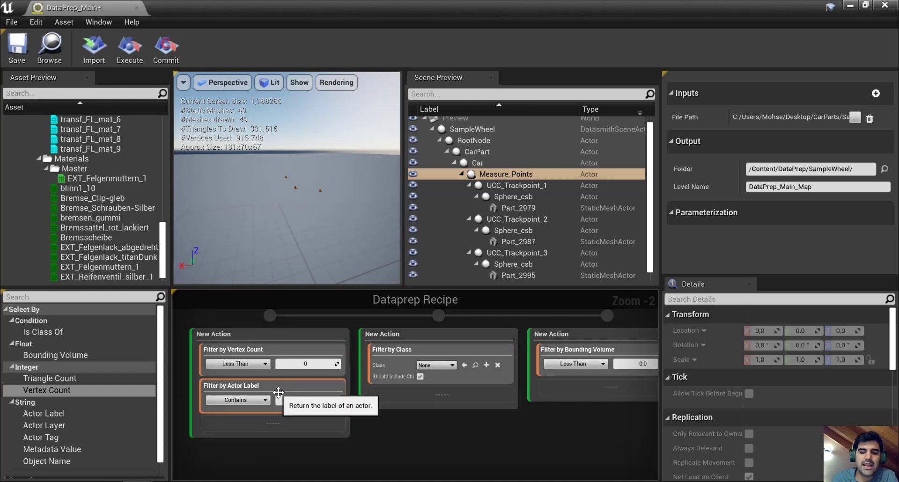
{"action": "key", "text": "Delete"}
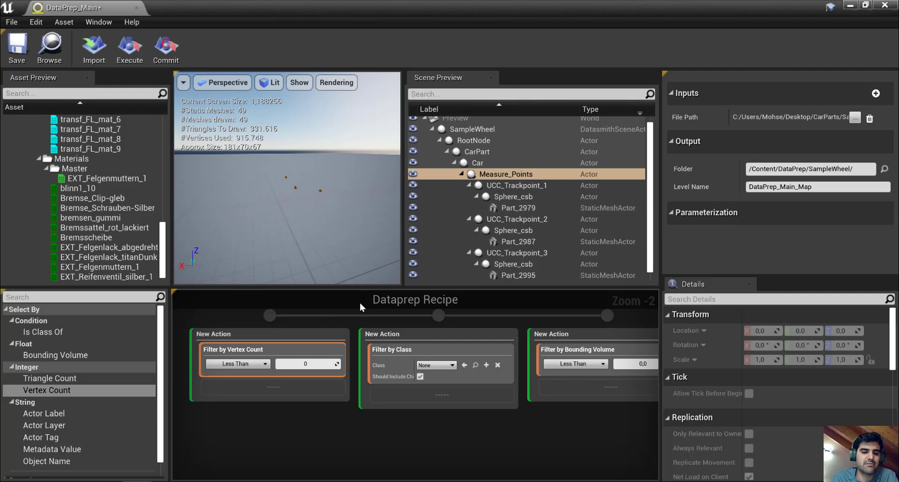
{"action": "left_click", "coordinate": [428, 350]}
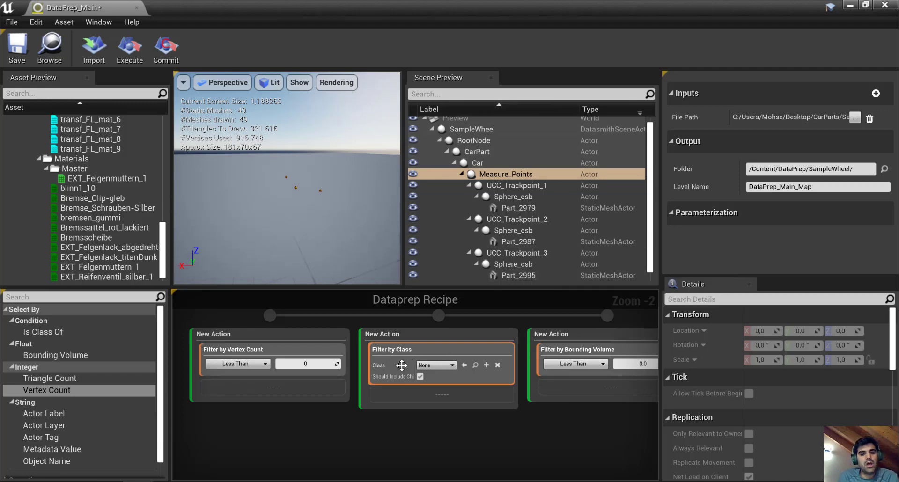
{"action": "key", "text": "Delete"}
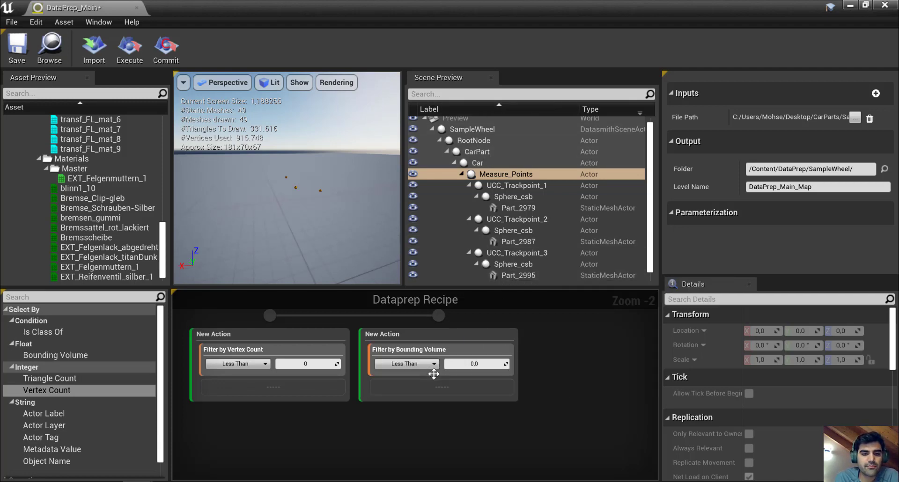
{"action": "key", "text": "Delete"}
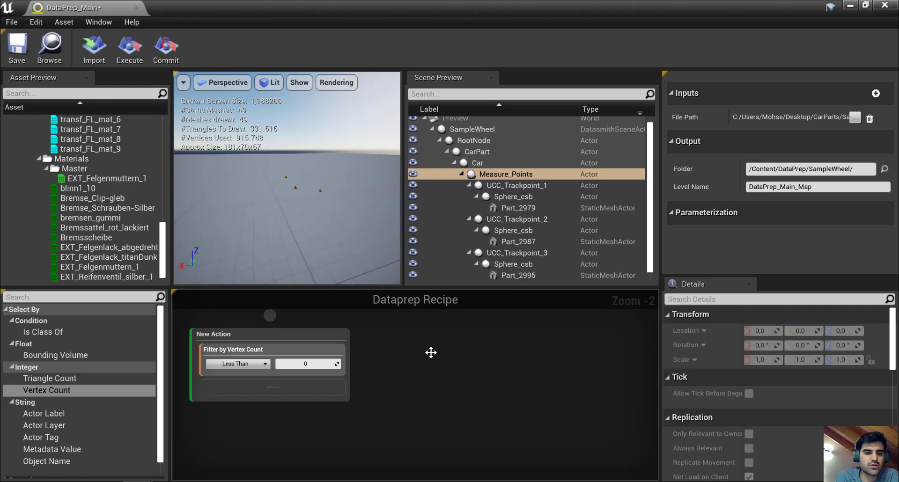
Step: Expand the Operations category and add a Set Mesh operation to the recipe as a separate action
{"action": "scroll", "coordinate": [66, 379], "scroll_direction": "down", "scroll_amount": 1}
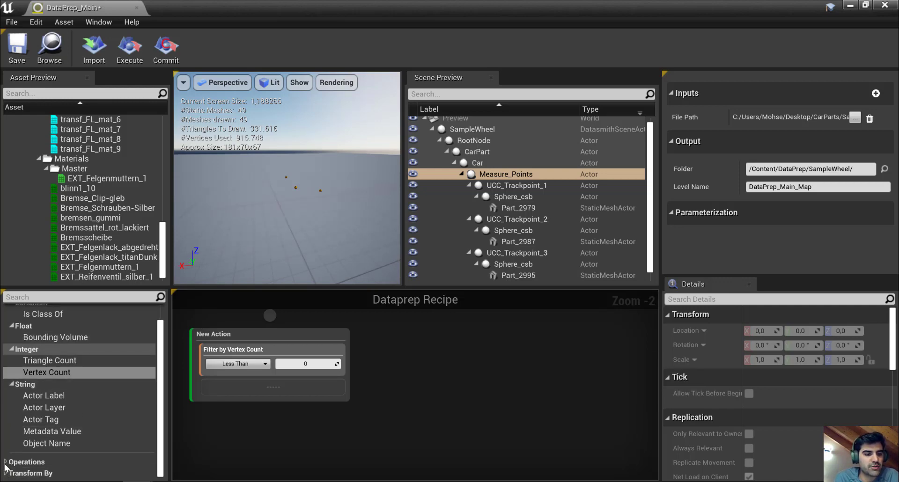
{"action": "scroll", "coordinate": [41, 427], "scroll_direction": "down", "scroll_amount": 4}
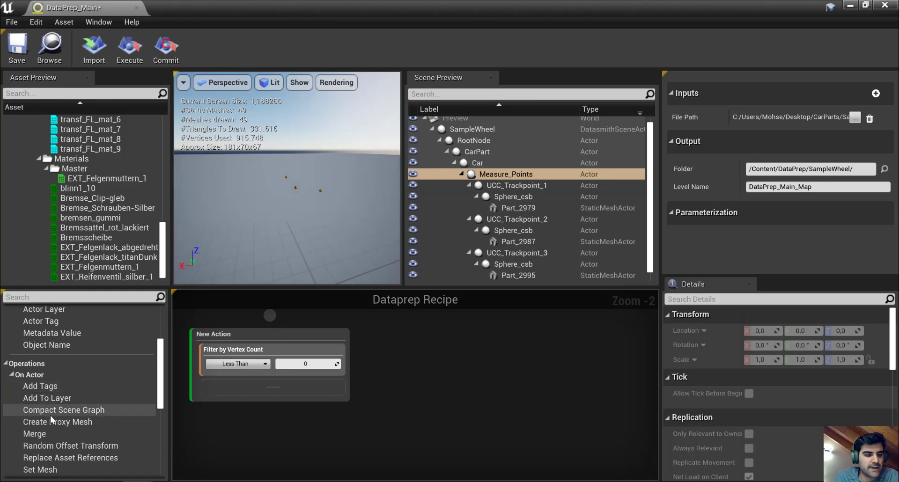
{"action": "scroll", "coordinate": [61, 438], "scroll_direction": "down", "scroll_amount": 1}
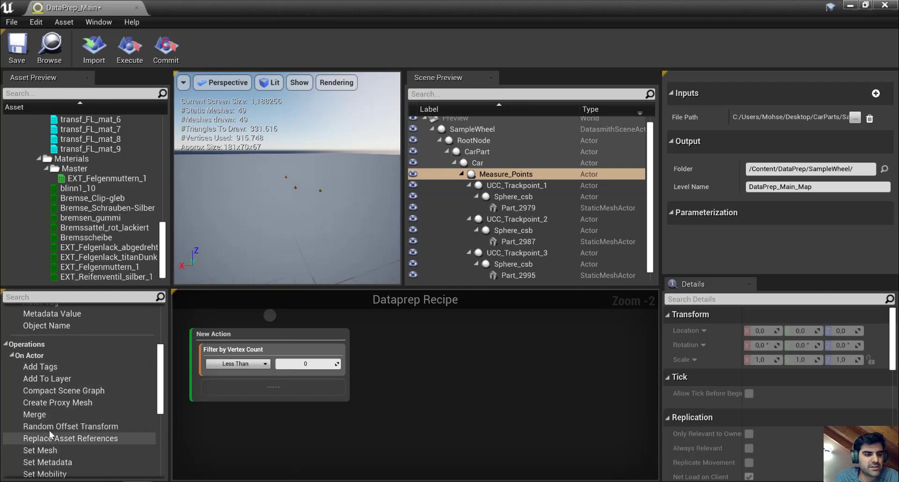
{"action": "left_click_drag", "start_coordinate": [292, 427], "coordinate": [391, 416]}
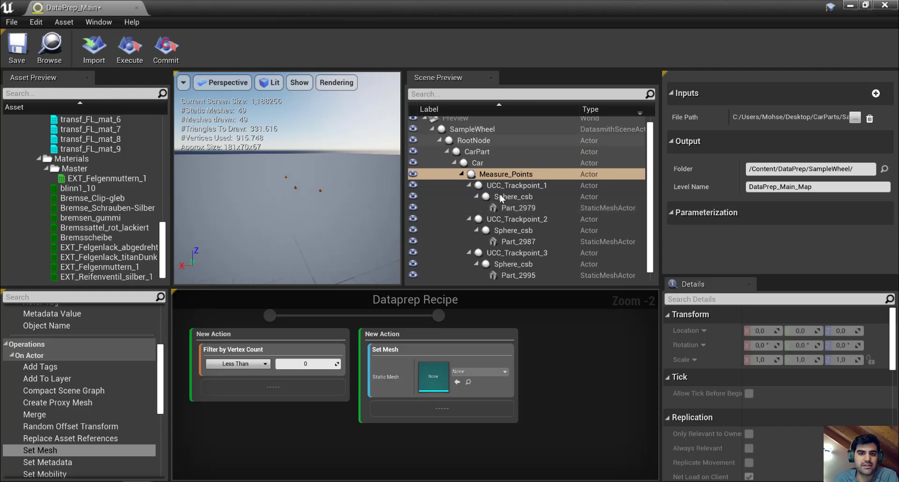
Step: Delete the Set Mesh operation and the Vertex Count filter to empty the recipe
{"action": "left_click", "coordinate": [452, 354]}
{"action": "key", "text": "Delete"}
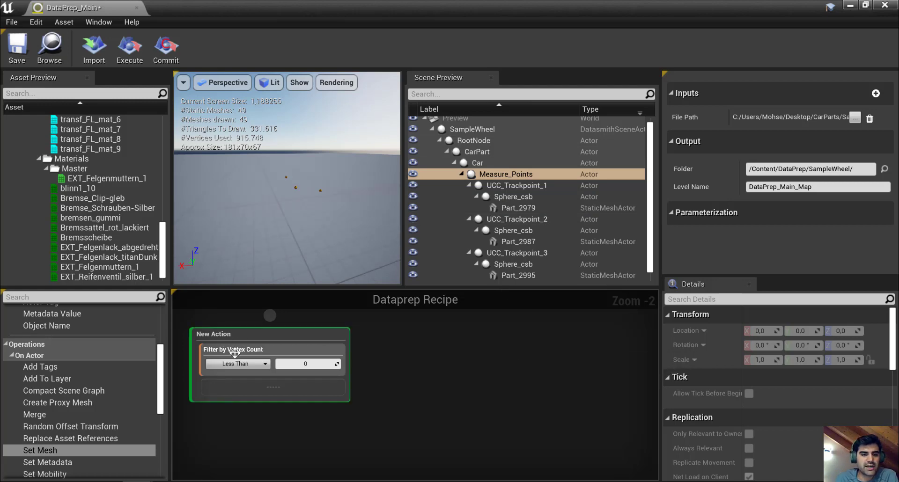
{"action": "left_click", "coordinate": [260, 353]}
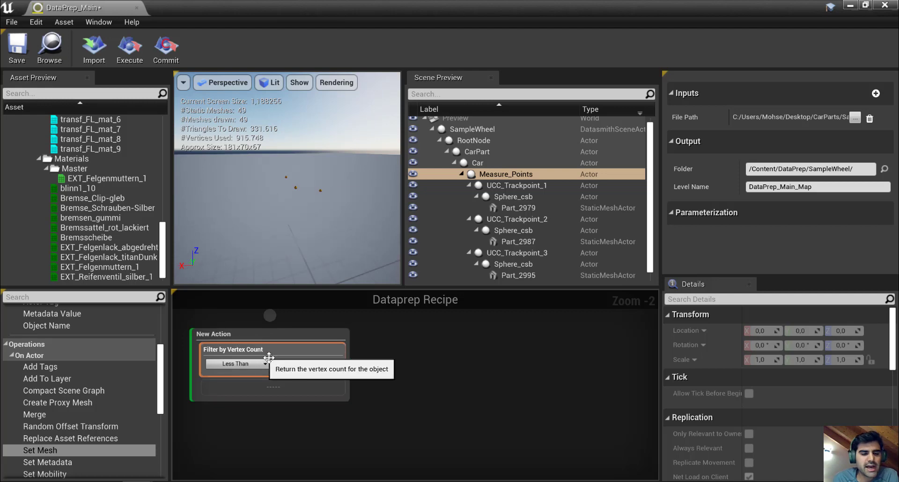
{"action": "key", "text": "Delete"}
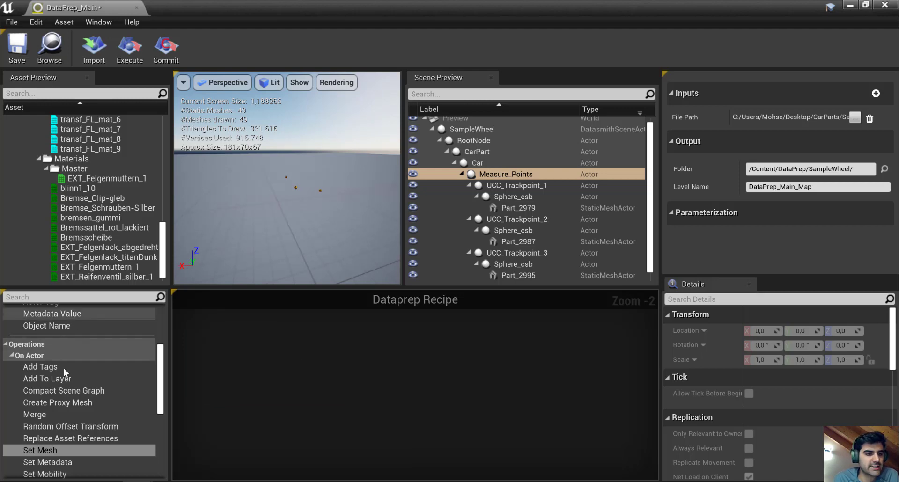
Step: Add an action with an Actor Label filter set to Exact Match on Measure_Points
{"action": "scroll", "coordinate": [67, 367], "scroll_direction": "up", "scroll_amount": 5}
{"action": "left_click_drag", "start_coordinate": [53, 413], "coordinate": [242, 423]}
{"action": "left_click", "coordinate": [260, 364]}
{"action": "left_click", "coordinate": [260, 364]}
{"action": "left_click", "coordinate": [253, 364]}
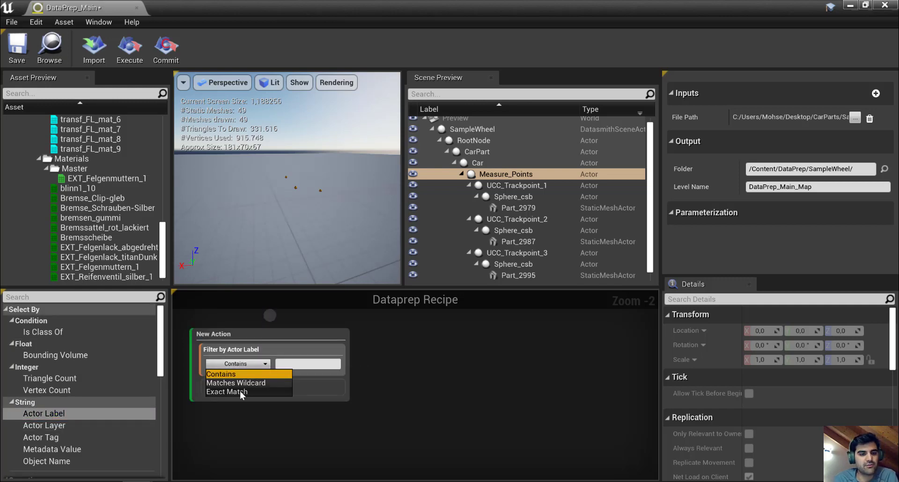
{"action": "left_click", "coordinate": [240, 392]}
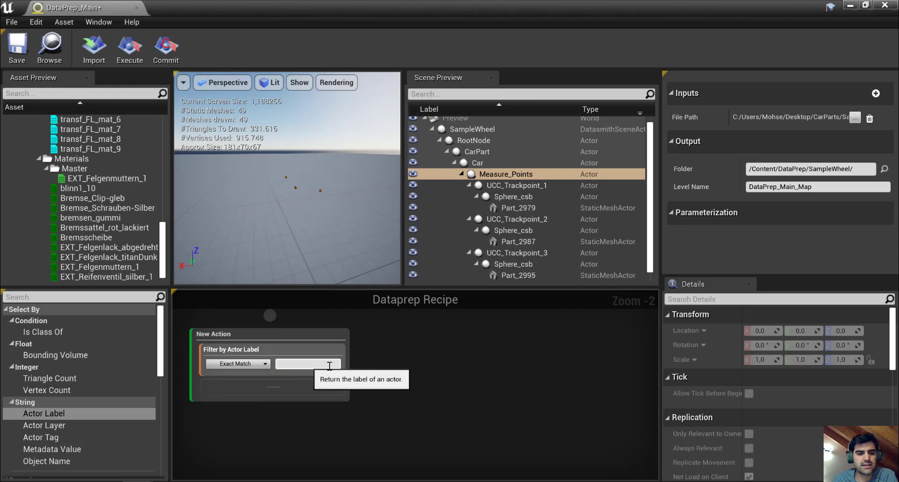
{"action": "left_click", "coordinate": [308, 364]}
{"action": "type", "text": "Measure_Points"}
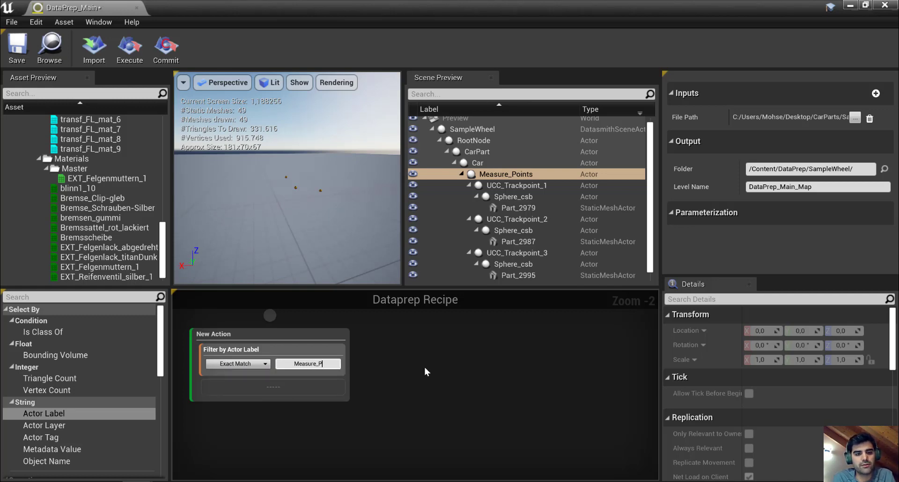
{"action": "left_click", "coordinate": [484, 400]}
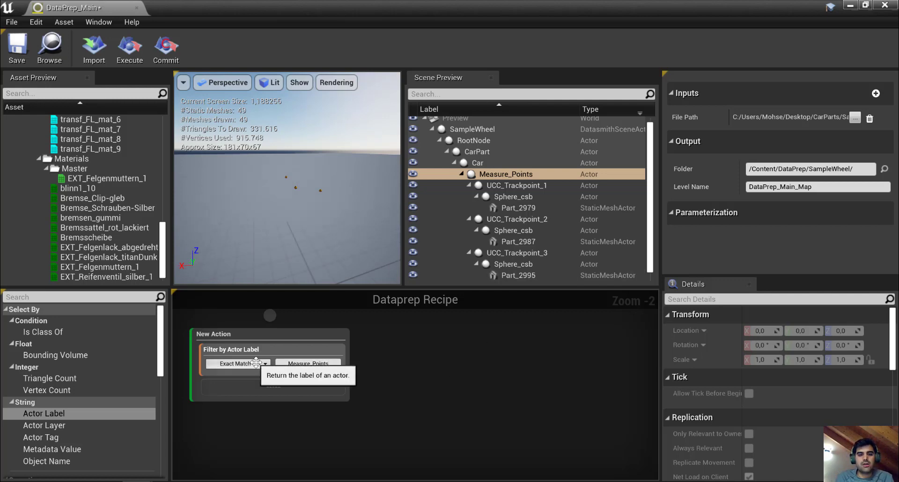
Step: Preview the Actor Label filter and widen the scene hierarchy area to examine which actors it selects
{"action": "right_click", "coordinate": [311, 352]}
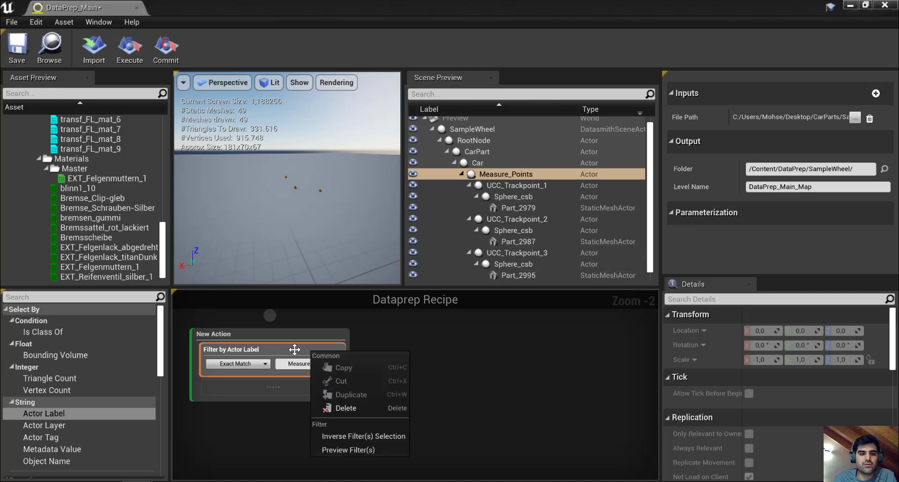
{"action": "left_click", "coordinate": [347, 449]}
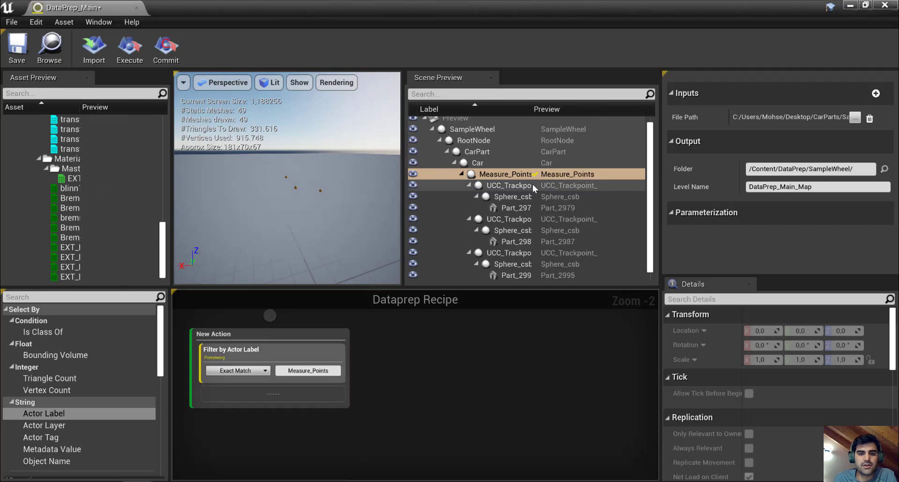
{"action": "left_click_drag", "start_coordinate": [403, 215], "coordinate": [377, 215]}
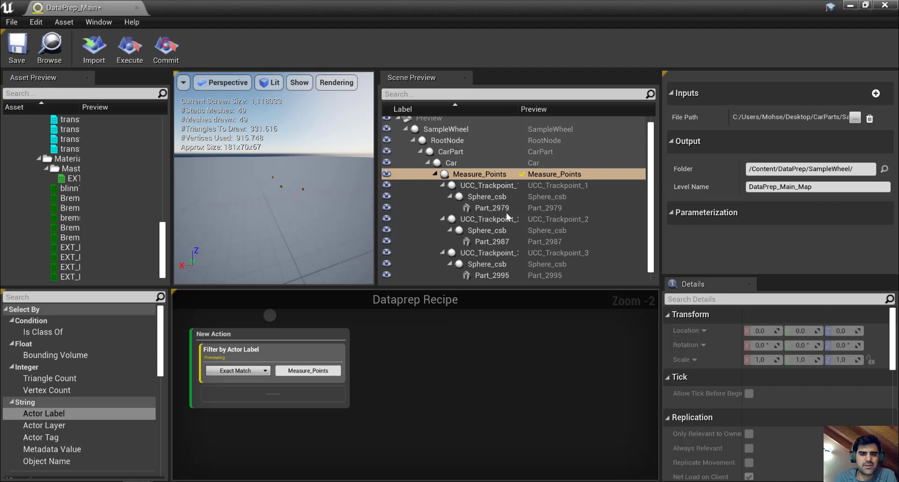
{"action": "scroll", "coordinate": [507, 213], "scroll_direction": "down", "scroll_amount": 1}
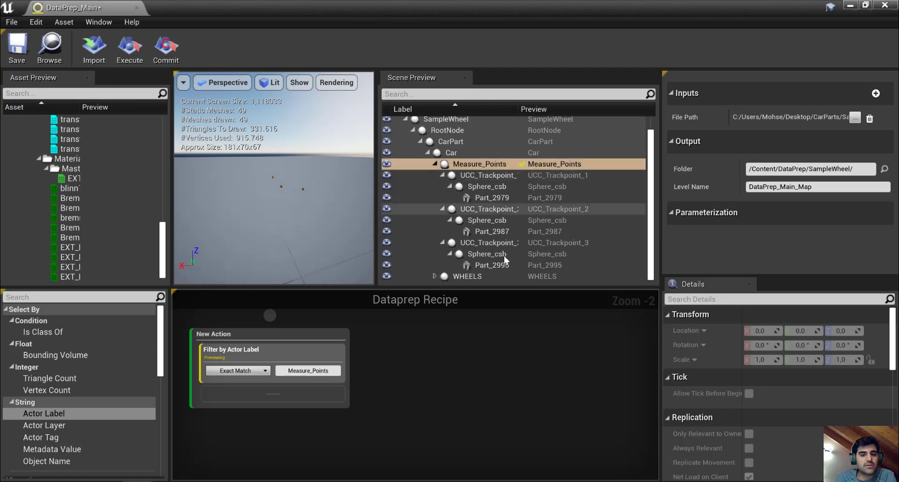
Step: Add a Select Hierarchy transform below the Actor Label filter, set it to All Descendants, and widen its option labels
{"action": "scroll", "coordinate": [56, 415], "scroll_direction": "down", "scroll_amount": 8}
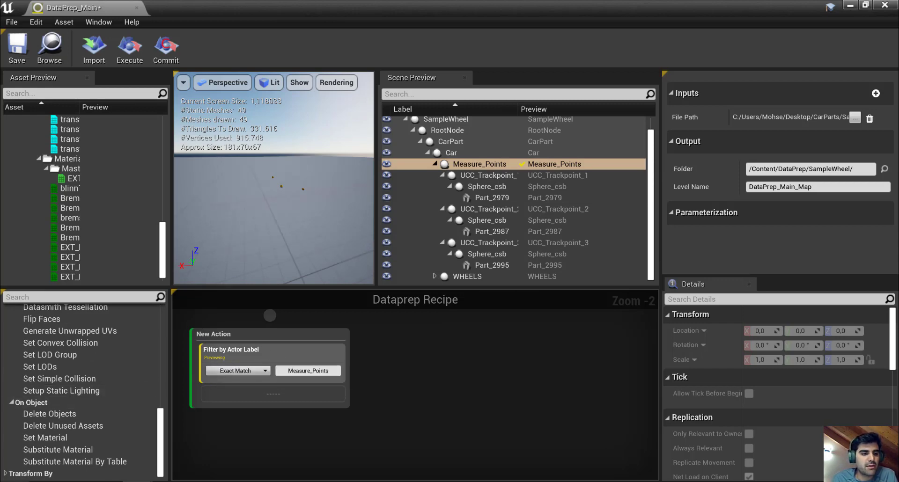
{"action": "left_click", "coordinate": [5, 474]}
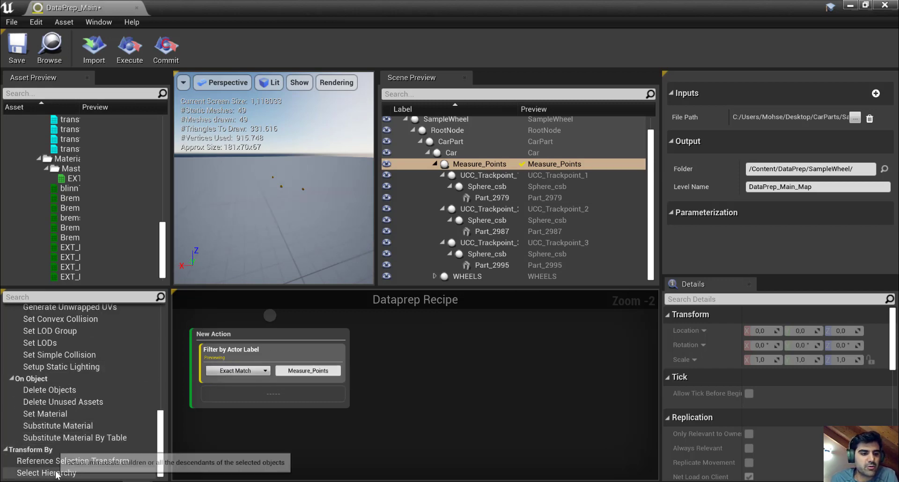
{"action": "left_click_drag", "start_coordinate": [217, 394], "coordinate": [258, 427]}
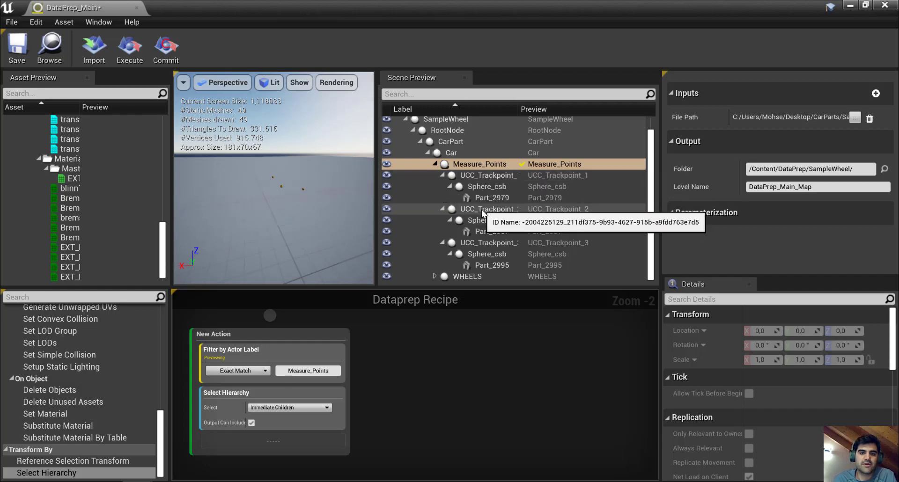
{"action": "left_click", "coordinate": [311, 408]}
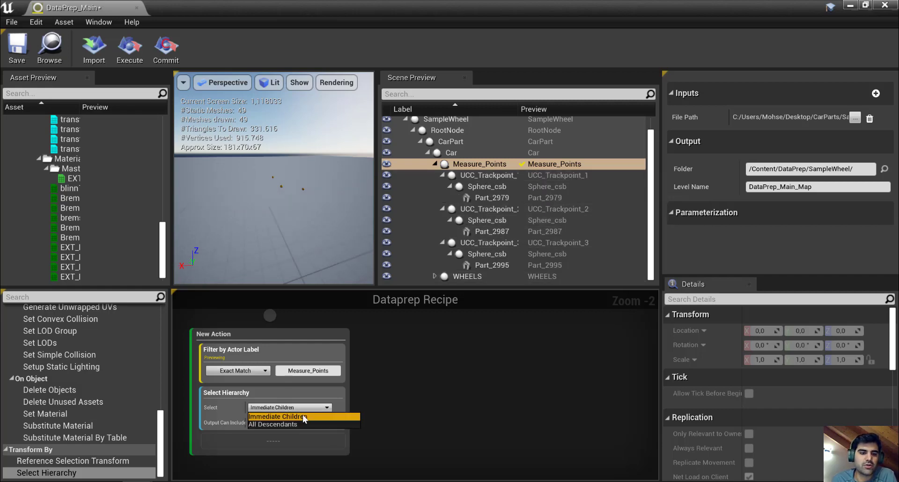
{"action": "left_click", "coordinate": [318, 417]}
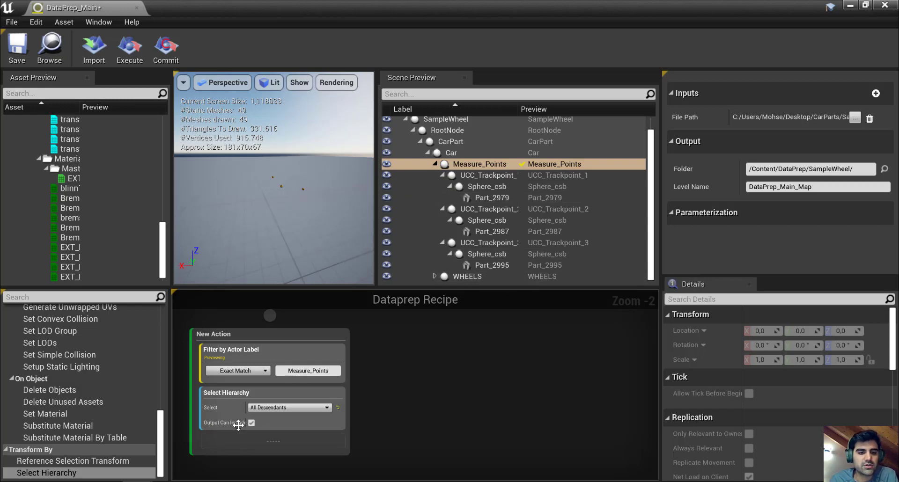
{"action": "left_click_drag", "start_coordinate": [244, 420], "coordinate": [265, 422]}
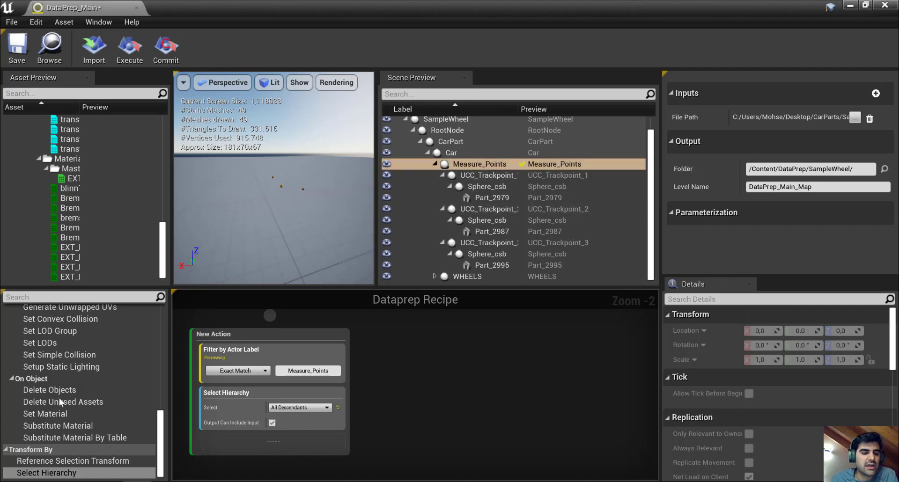
{"action": "right_click", "coordinate": [305, 397]}
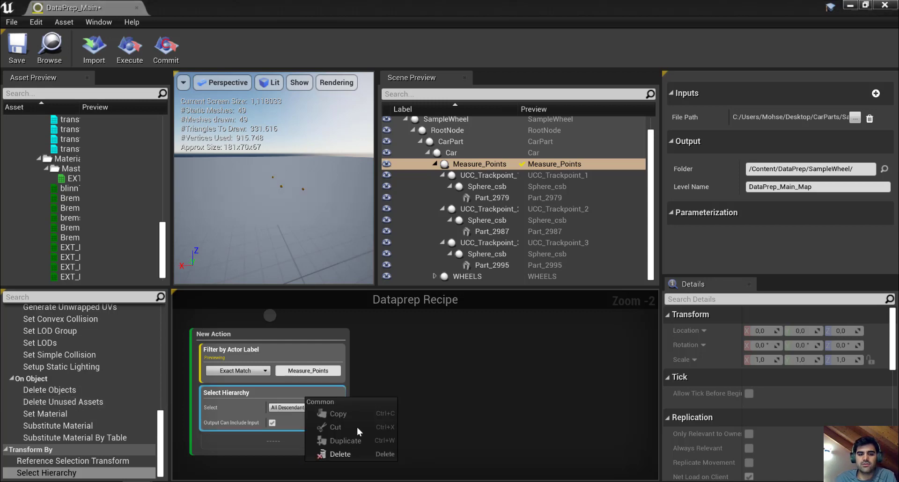
{"action": "left_click", "coordinate": [469, 397]}
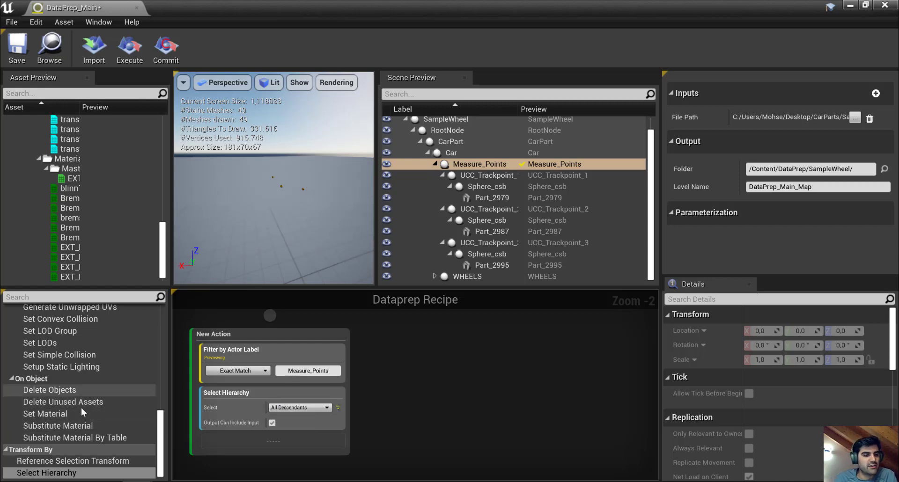
Step: Add a Delete Objects operation below Select Hierarchy in the same action
{"action": "scroll", "coordinate": [80, 409], "scroll_direction": "up", "scroll_amount": 5}
{"action": "scroll", "coordinate": [50, 412], "scroll_direction": "down", "scroll_amount": 4}
{"action": "left_click_drag", "start_coordinate": [57, 414], "coordinate": [253, 435]}
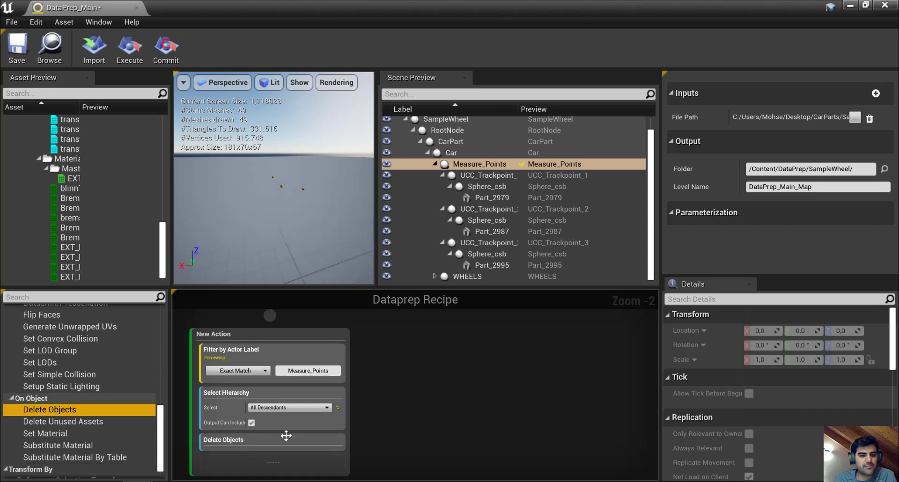
Step: Execute the Dataprep recipe and inspect the remaining WHEELS branch and the wheel in the scene preview
{"action": "left_click", "coordinate": [253, 445]}
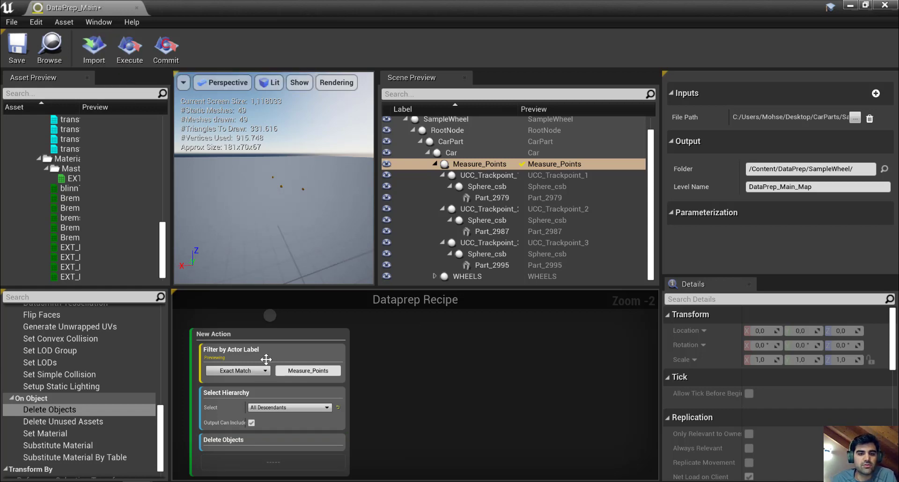
{"action": "left_click", "coordinate": [131, 49]}
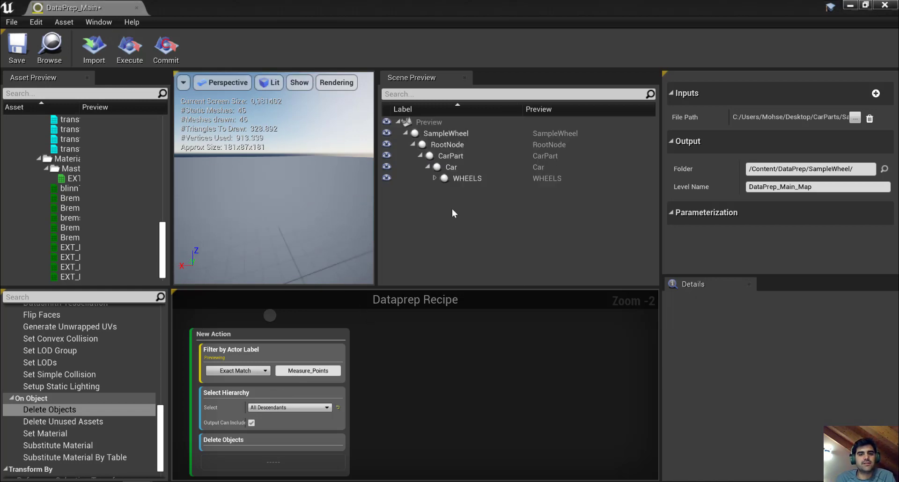
{"action": "left_click", "coordinate": [434, 178]}
{"action": "left_click", "coordinate": [434, 178]}
{"action": "left_click_drag", "start_coordinate": [259, 198], "coordinate": [271, 225]}
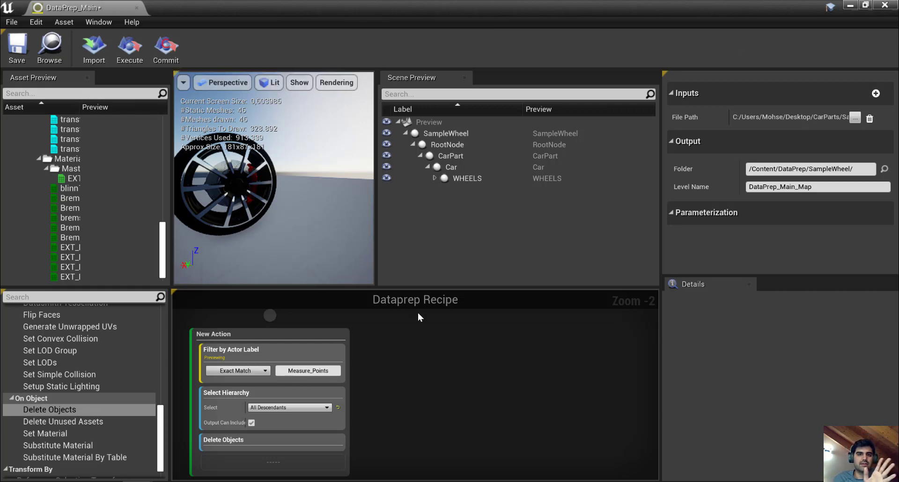
Step: Commit the executed scene to the SampleWheel output folder and save the DataPrep_Main asset
{"action": "left_click", "coordinate": [434, 178]}
{"action": "left_click", "coordinate": [433, 178]}
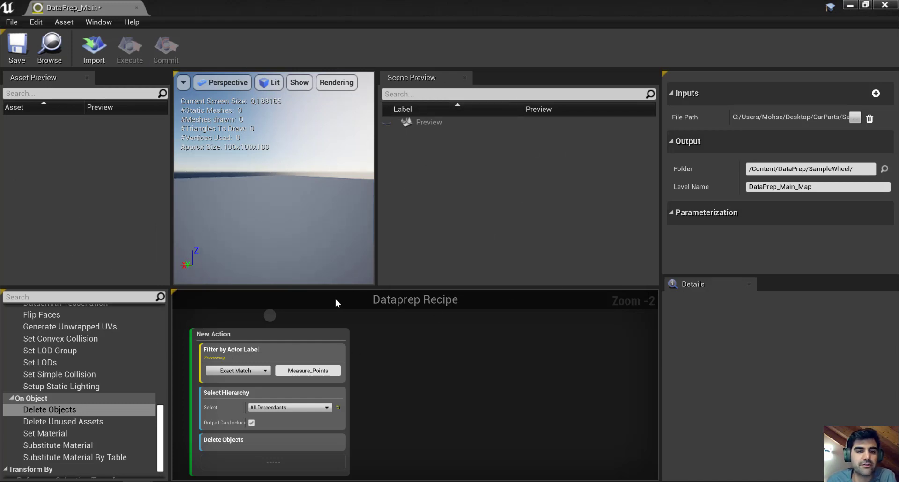
{"action": "left_click", "coordinate": [298, 335]}
{"action": "right_click", "coordinate": [298, 335]}
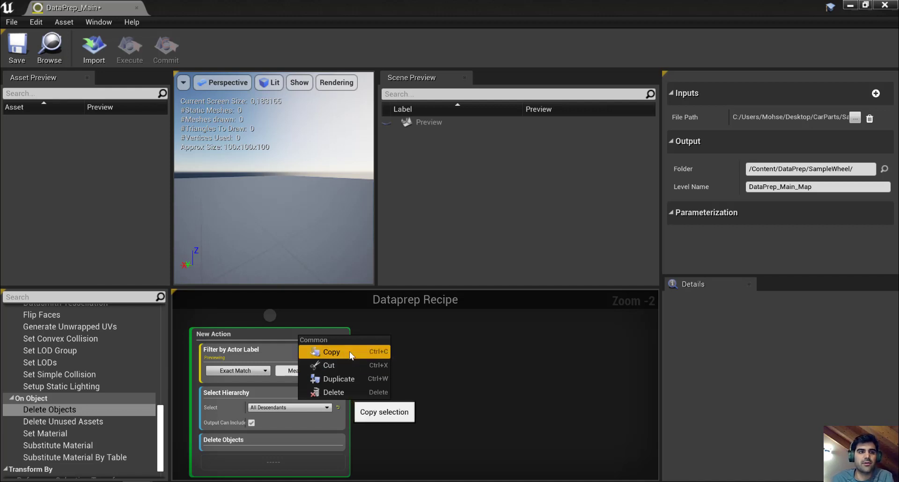
{"action": "left_click", "coordinate": [451, 355]}
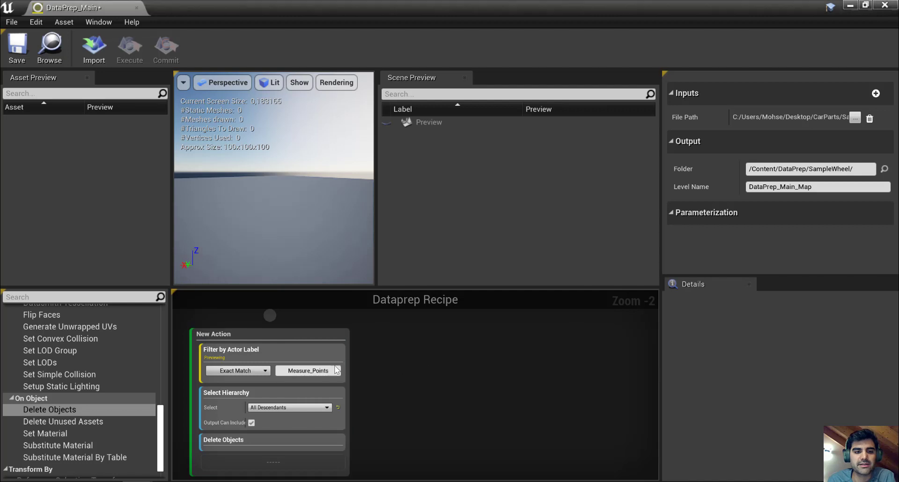
{"action": "left_click", "coordinate": [17, 47]}
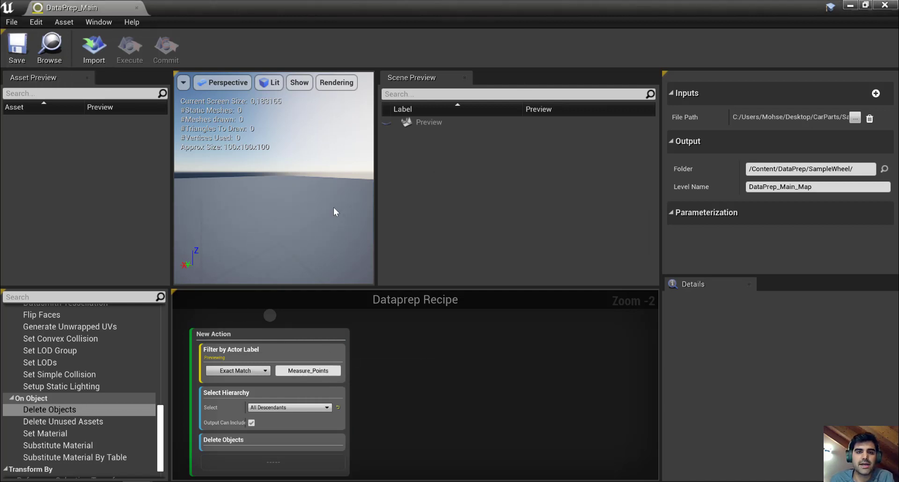
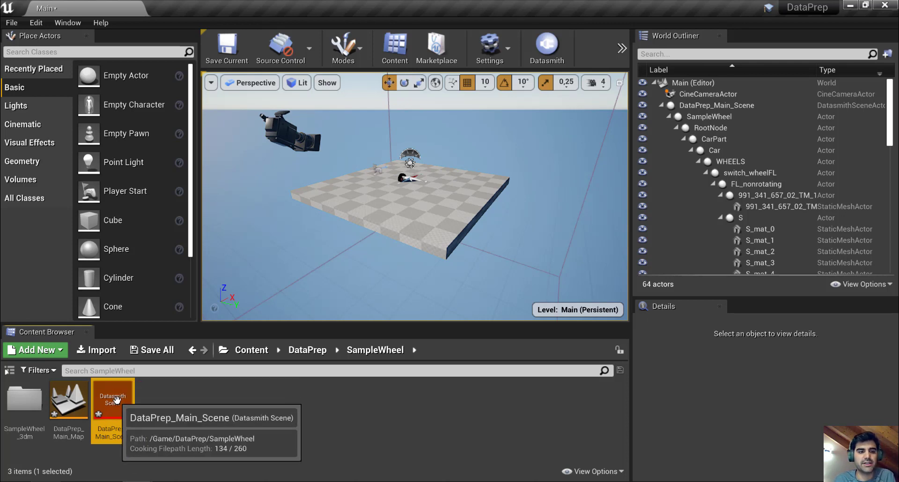
Step: Check the Levels window of the Main level for the committed DataPrep_Main_Map sublevel and close it
{"action": "left_click", "coordinate": [25, 402]}
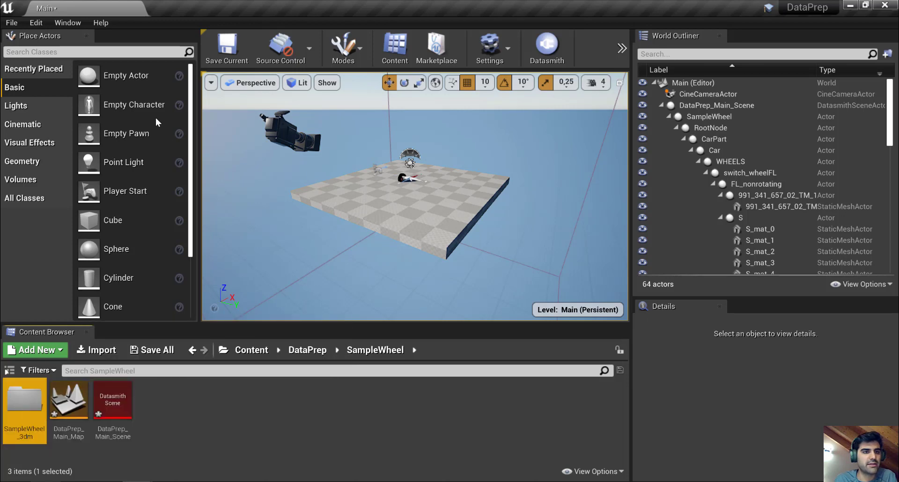
{"action": "left_click", "coordinate": [68, 22]}
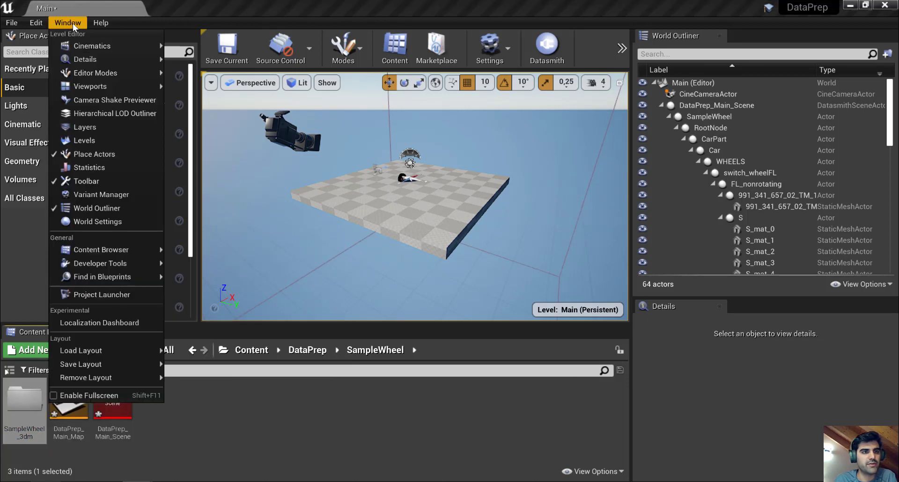
{"action": "left_click", "coordinate": [97, 142]}
{"action": "left_click", "coordinate": [231, 142]}
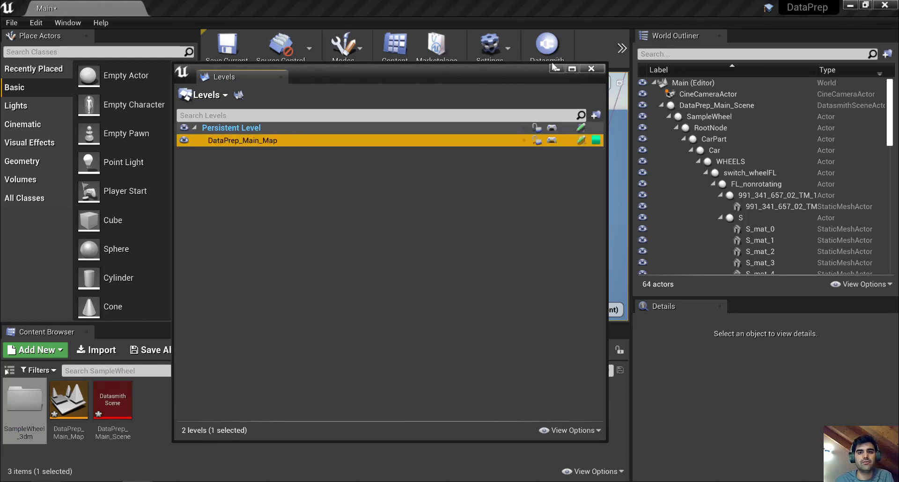
{"action": "left_click", "coordinate": [591, 68]}
Step: Examine the committed assets in the Materials, Master and Geometries folders of SampleWheel_3dm
{"action": "double_click", "coordinate": [24, 402]}
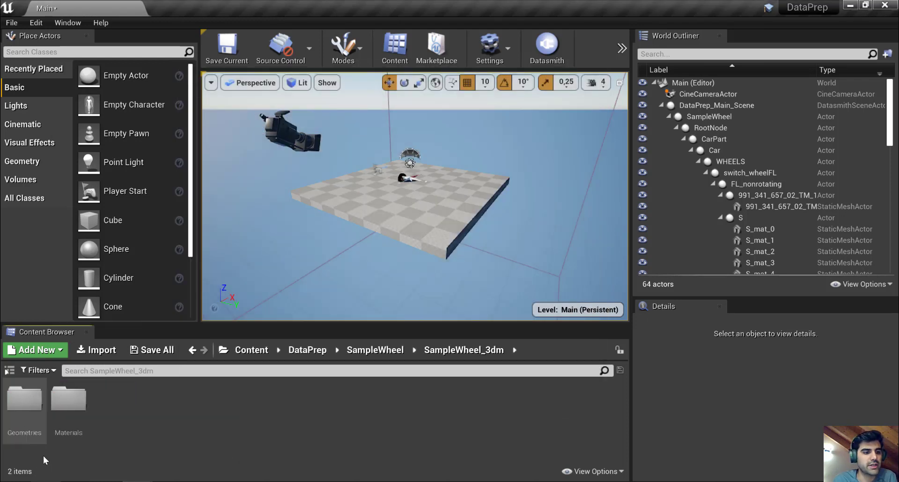
{"action": "left_click", "coordinate": [69, 400]}
{"action": "double_click", "coordinate": [70, 401]}
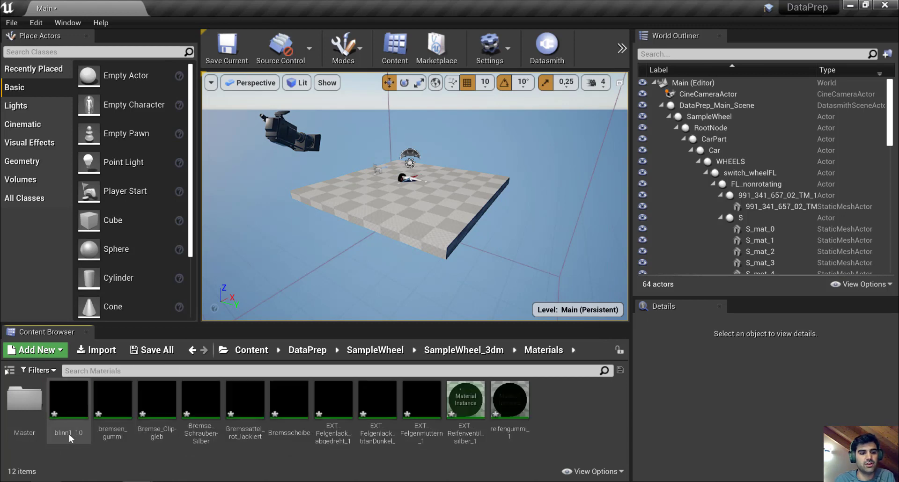
{"action": "left_click", "coordinate": [24, 403]}
{"action": "double_click", "coordinate": [24, 403]}
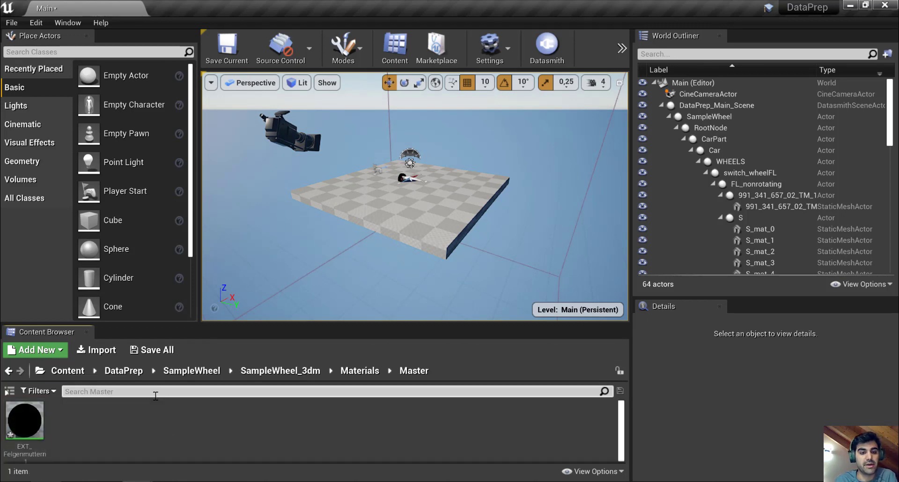
{"action": "left_click", "coordinate": [373, 372]}
{"action": "left_click", "coordinate": [464, 351]}
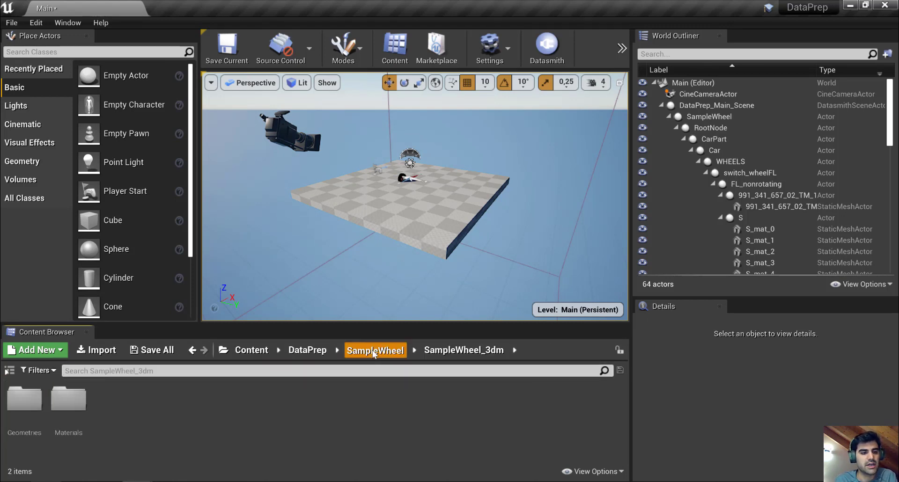
{"action": "left_click", "coordinate": [374, 353]}
{"action": "left_click", "coordinate": [24, 403]}
{"action": "double_click", "coordinate": [22, 405]}
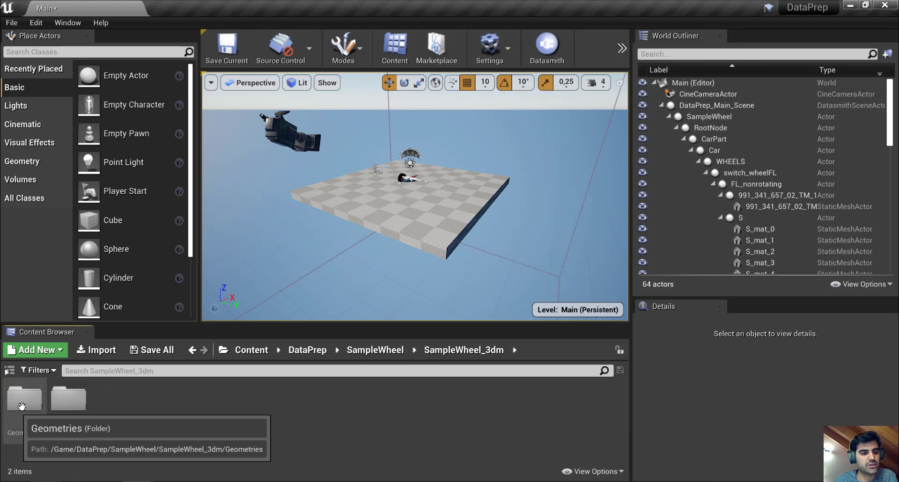
{"action": "double_click", "coordinate": [22, 405]}
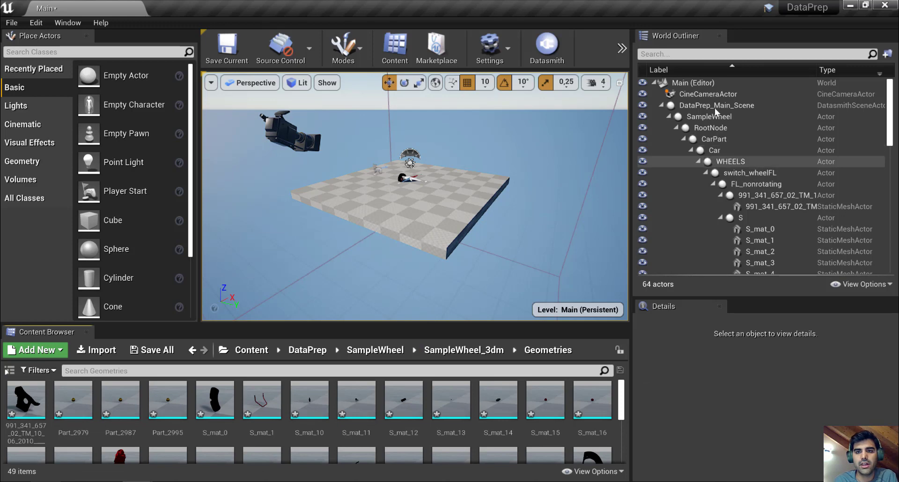
Step: Select and collapse DataPrep_Main_Scene in the World Outliner and examine the placed wheel in the level viewport
{"action": "left_click", "coordinate": [671, 106]}
{"action": "left_click", "coordinate": [662, 105]}
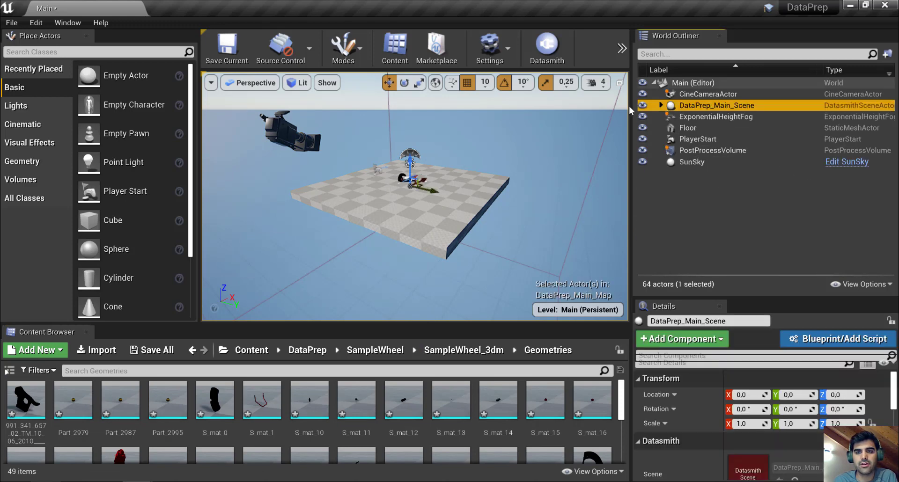
{"action": "left_click", "coordinate": [644, 105]}
{"action": "scroll", "coordinate": [400, 175], "scroll_direction": "up", "scroll_amount": 5}
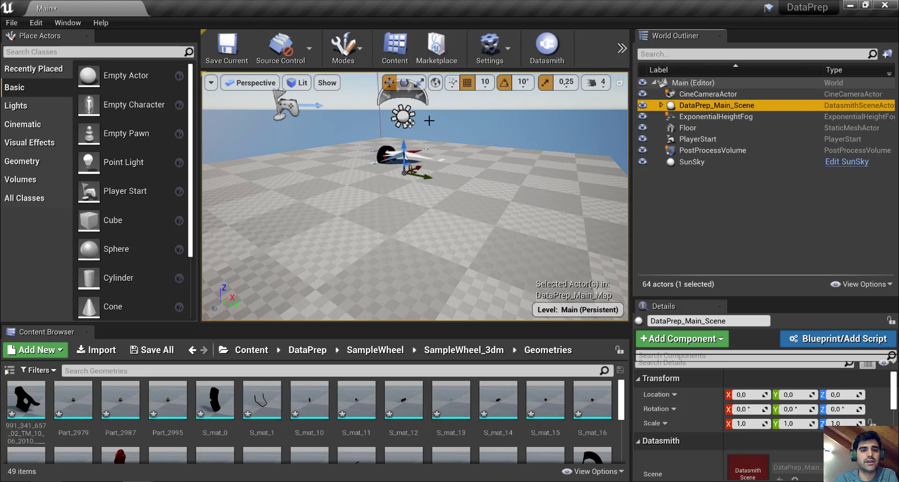
{"action": "scroll", "coordinate": [429, 121], "scroll_direction": "up", "scroll_amount": 10}
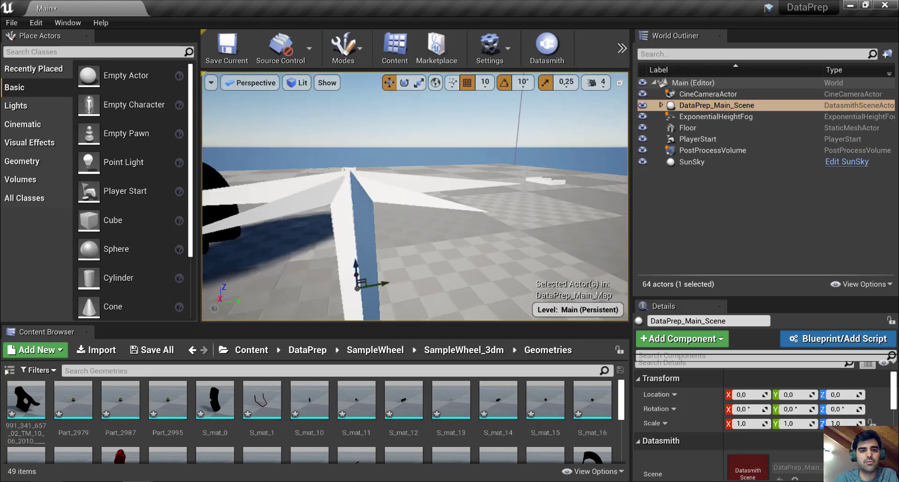
{"action": "key", "text": "f"}
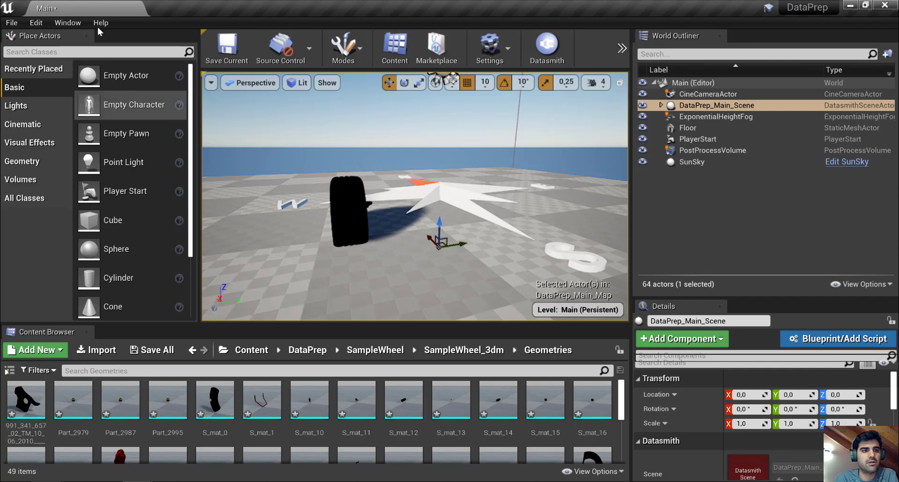
Step: Hide the DataPrep_Main_Map sublevel, show it again, and close the Levels window
{"action": "left_click", "coordinate": [67, 22]}
{"action": "left_click", "coordinate": [103, 140]}
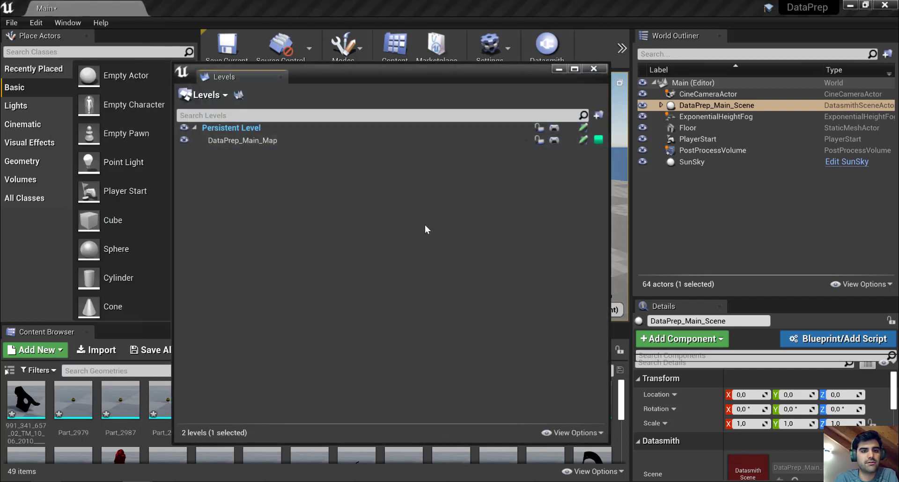
{"action": "left_click_drag", "start_coordinate": [330, 75], "coordinate": [702, 175]}
{"action": "left_click", "coordinate": [525, 194]}
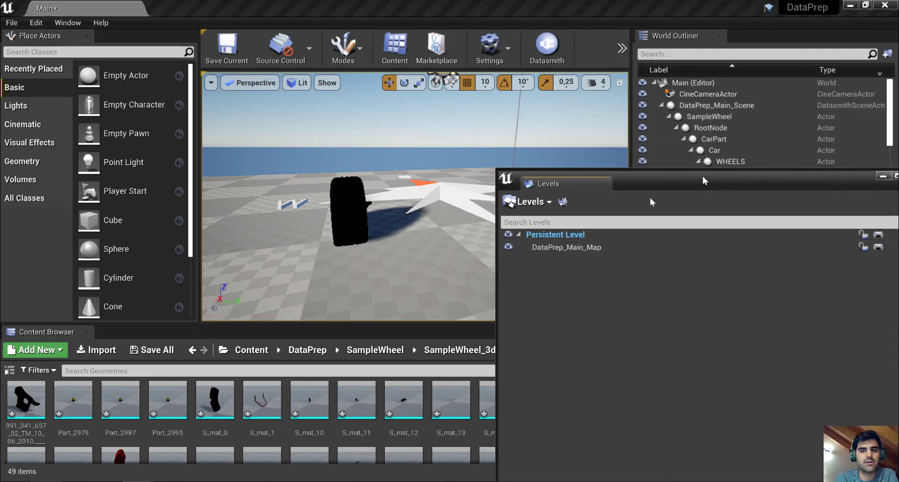
{"action": "left_click", "coordinate": [508, 247]}
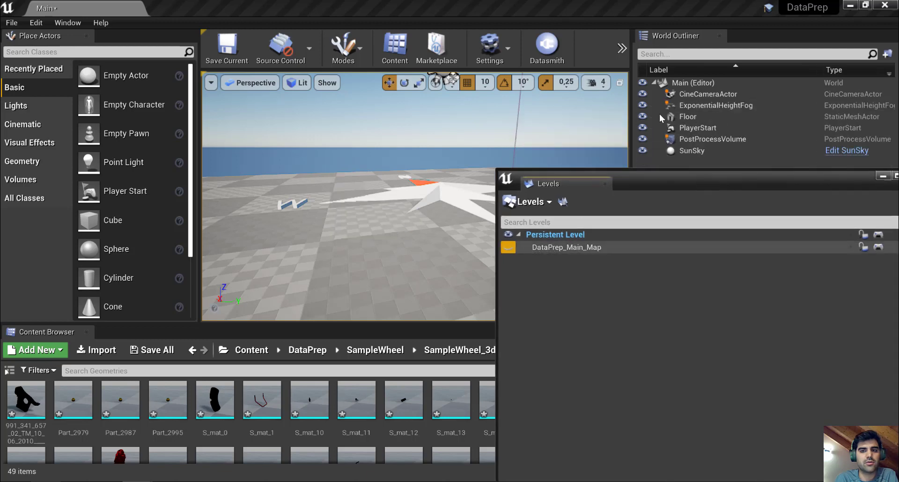
{"action": "left_click", "coordinate": [508, 247]}
{"action": "left_click_drag", "start_coordinate": [676, 184], "coordinate": [448, 202]}
{"action": "left_click", "coordinate": [688, 193]}
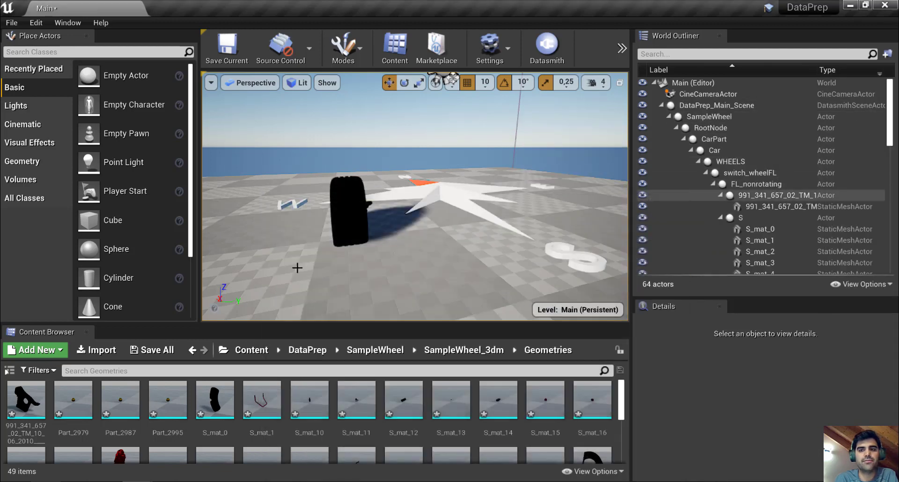
Step: Collapse the DataPrep_Main_Scene hierarchy and examine the wheel's rim side in the level viewport
{"action": "left_click", "coordinate": [662, 105]}
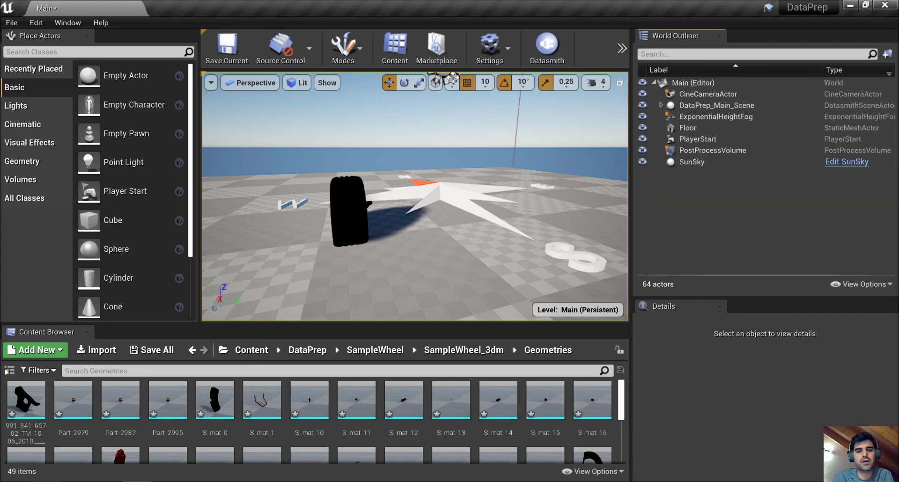
{"action": "left_click_drag", "start_coordinate": [415, 197], "coordinate": [393, 177]}
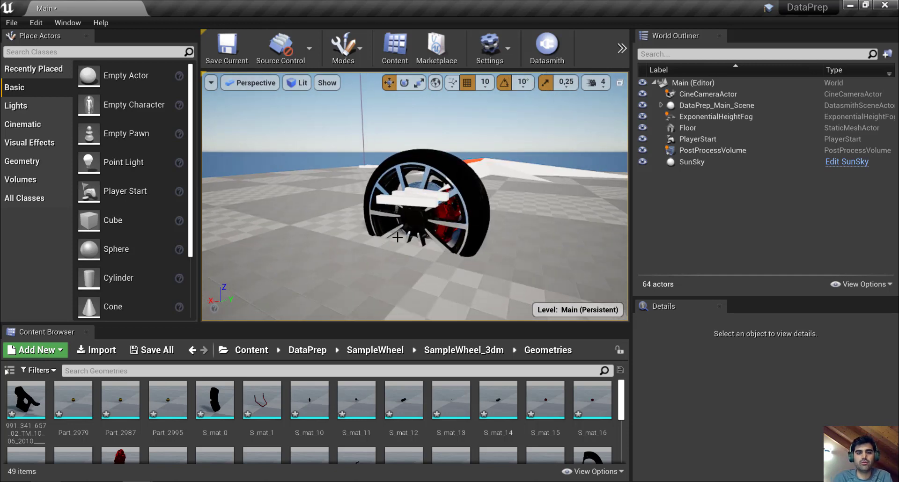
{"action": "left_click_drag", "start_coordinate": [397, 237], "coordinate": [415, 238]}
Step: Return to the DataPrep_Main editor and look through the available selection filters, operations and transforms for the recipe
{"action": "mouse_move", "coordinate": [183, 445]}
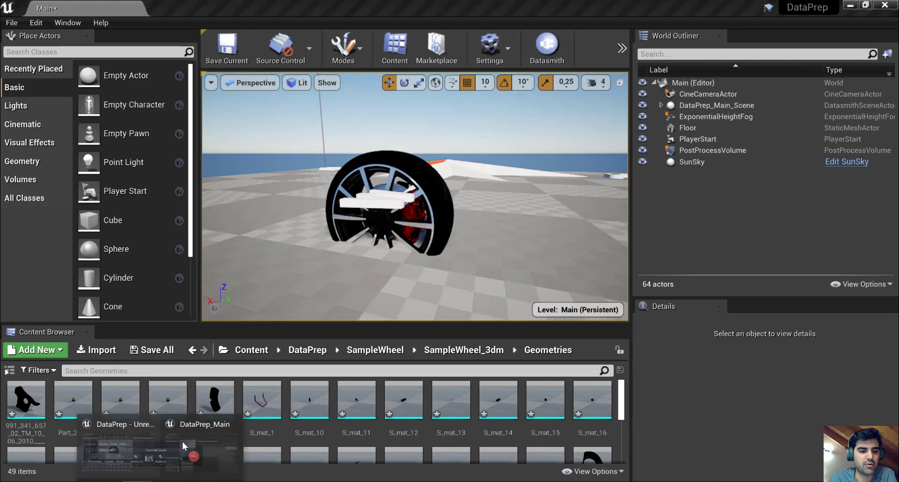
{"action": "left_click", "coordinate": [212, 436]}
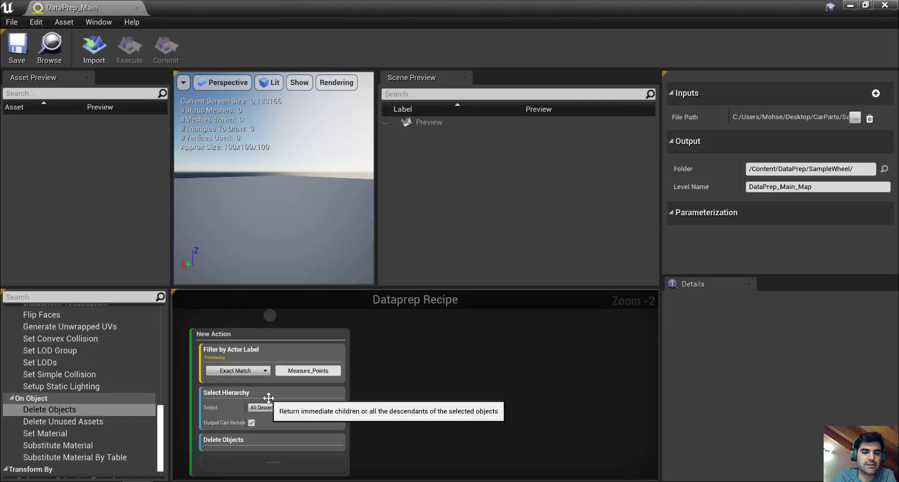
{"action": "scroll", "coordinate": [67, 395], "scroll_direction": "up", "scroll_amount": 10}
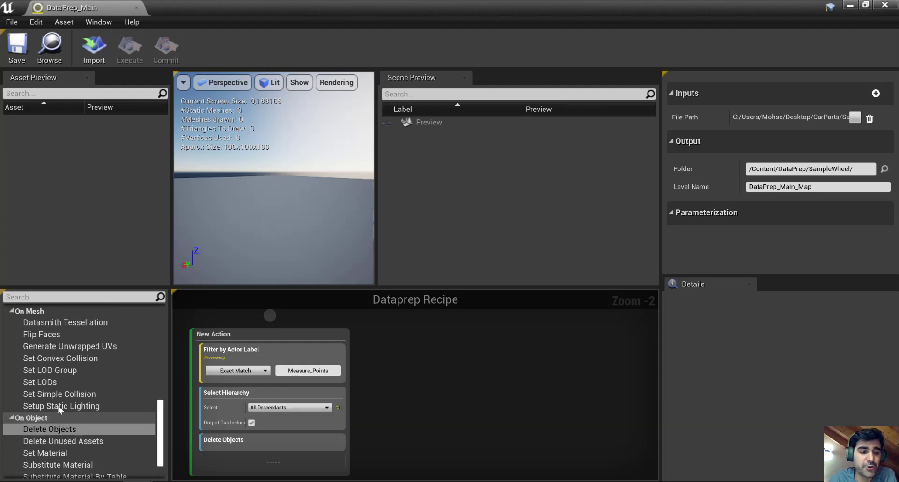
{"action": "scroll", "coordinate": [66, 388], "scroll_direction": "down", "scroll_amount": 12}
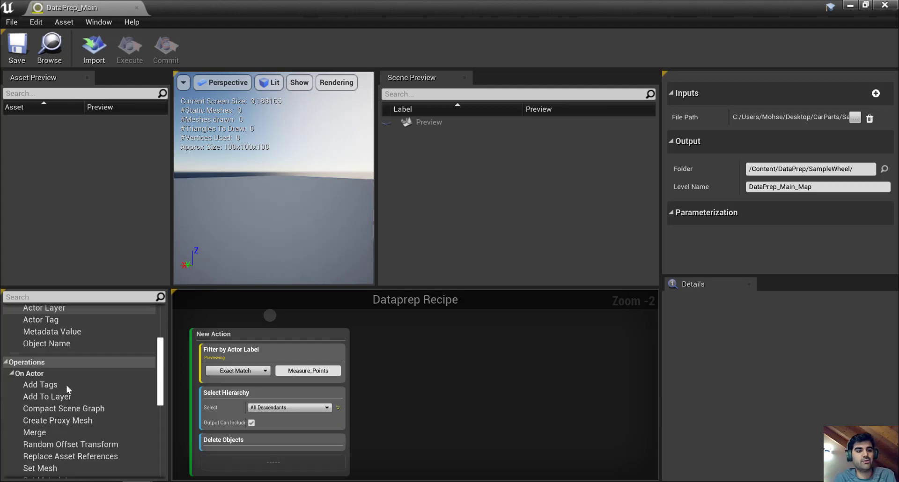
{"action": "scroll", "coordinate": [66, 382], "scroll_direction": "down", "scroll_amount": 3}
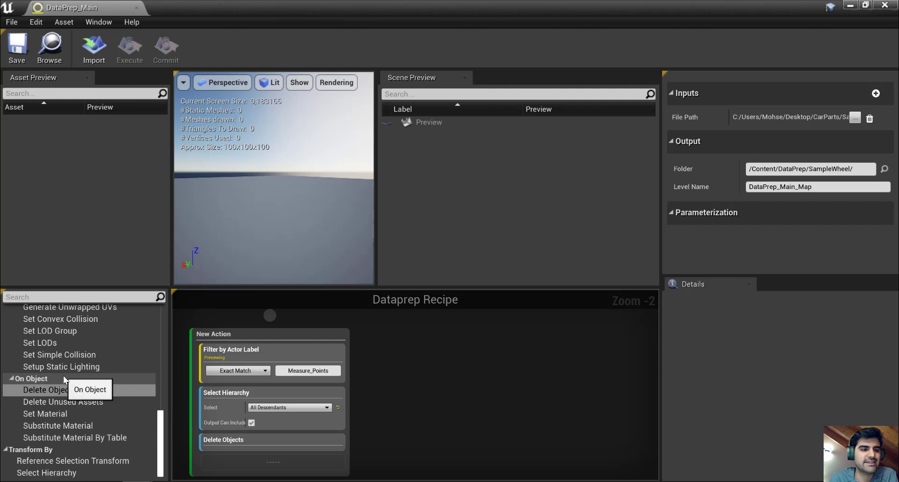
{"action": "scroll", "coordinate": [72, 387], "scroll_direction": "up", "scroll_amount": 15}
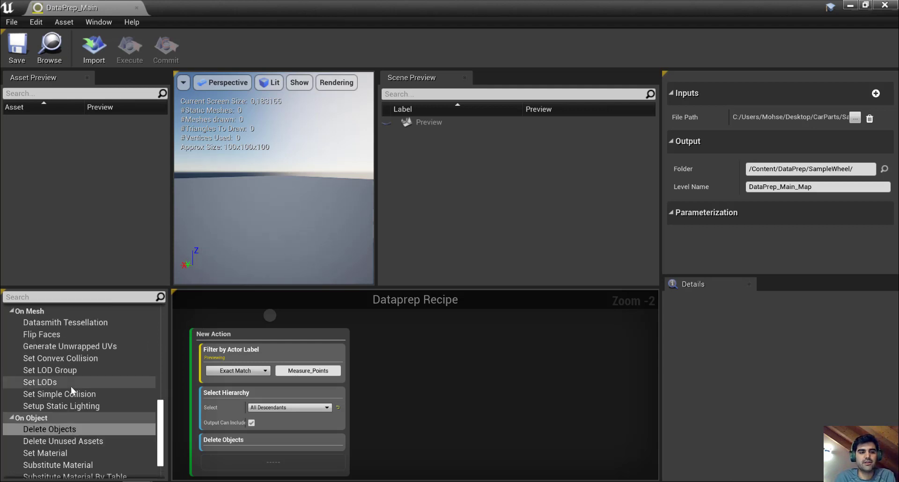
{"action": "scroll", "coordinate": [72, 387], "scroll_direction": "up", "scroll_amount": 2}
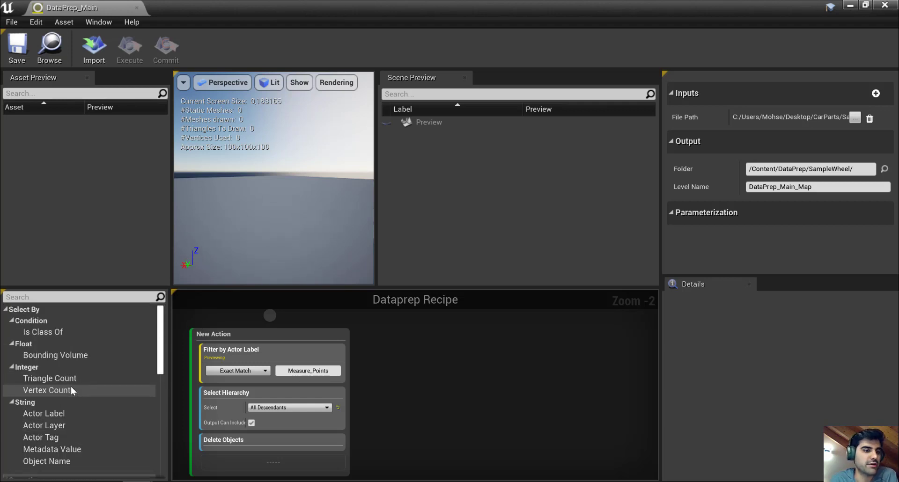
{"action": "scroll", "coordinate": [71, 386], "scroll_direction": "down", "scroll_amount": 11}
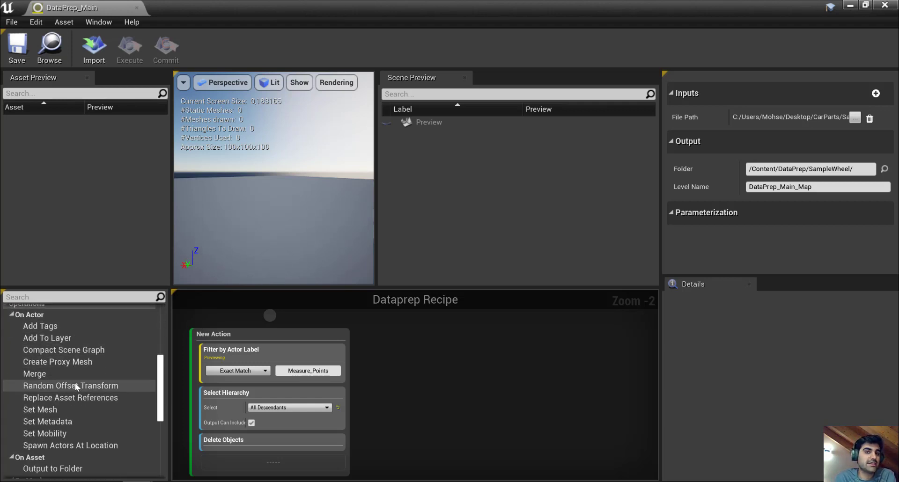